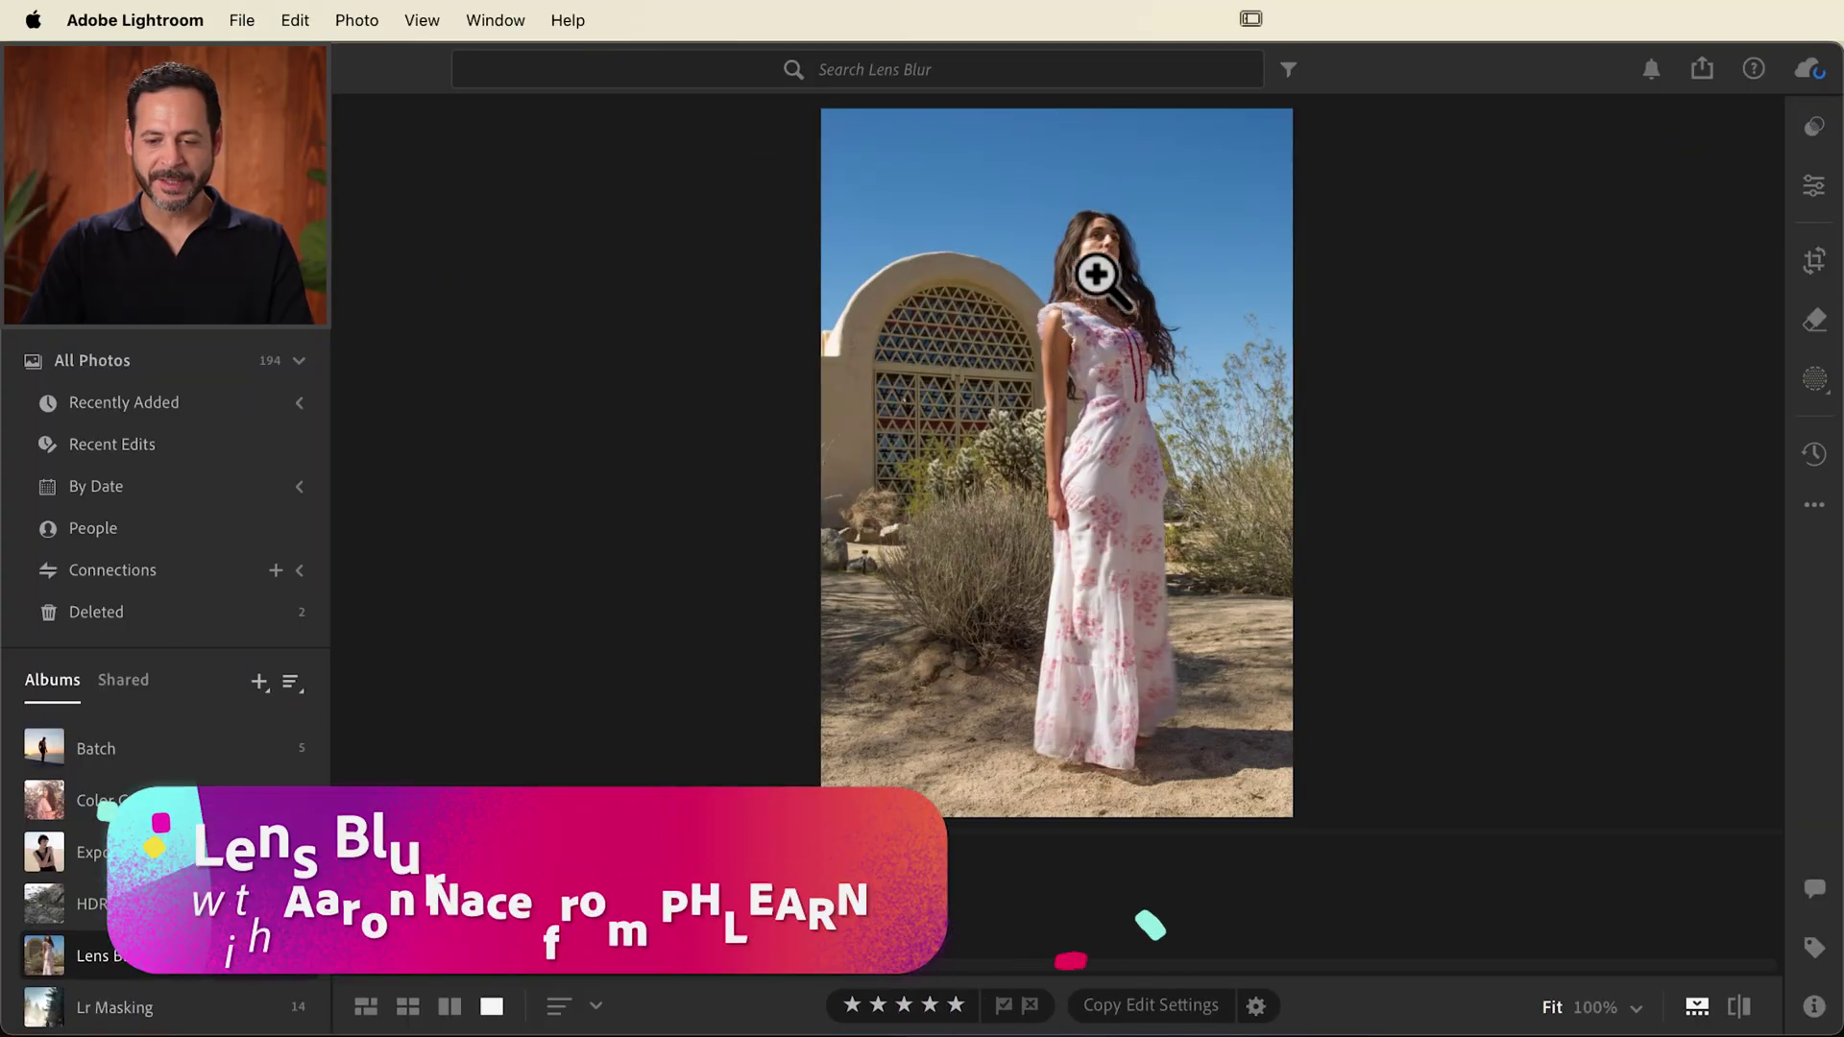
- Inspect a close-up of the woman's face, then the blonde woman's photo and its blurred desert background
{"action": "left_click", "coordinate": [1081, 274]}
{"action": "left_click_drag", "start_coordinate": [1091, 268], "coordinate": [1248, 510]}
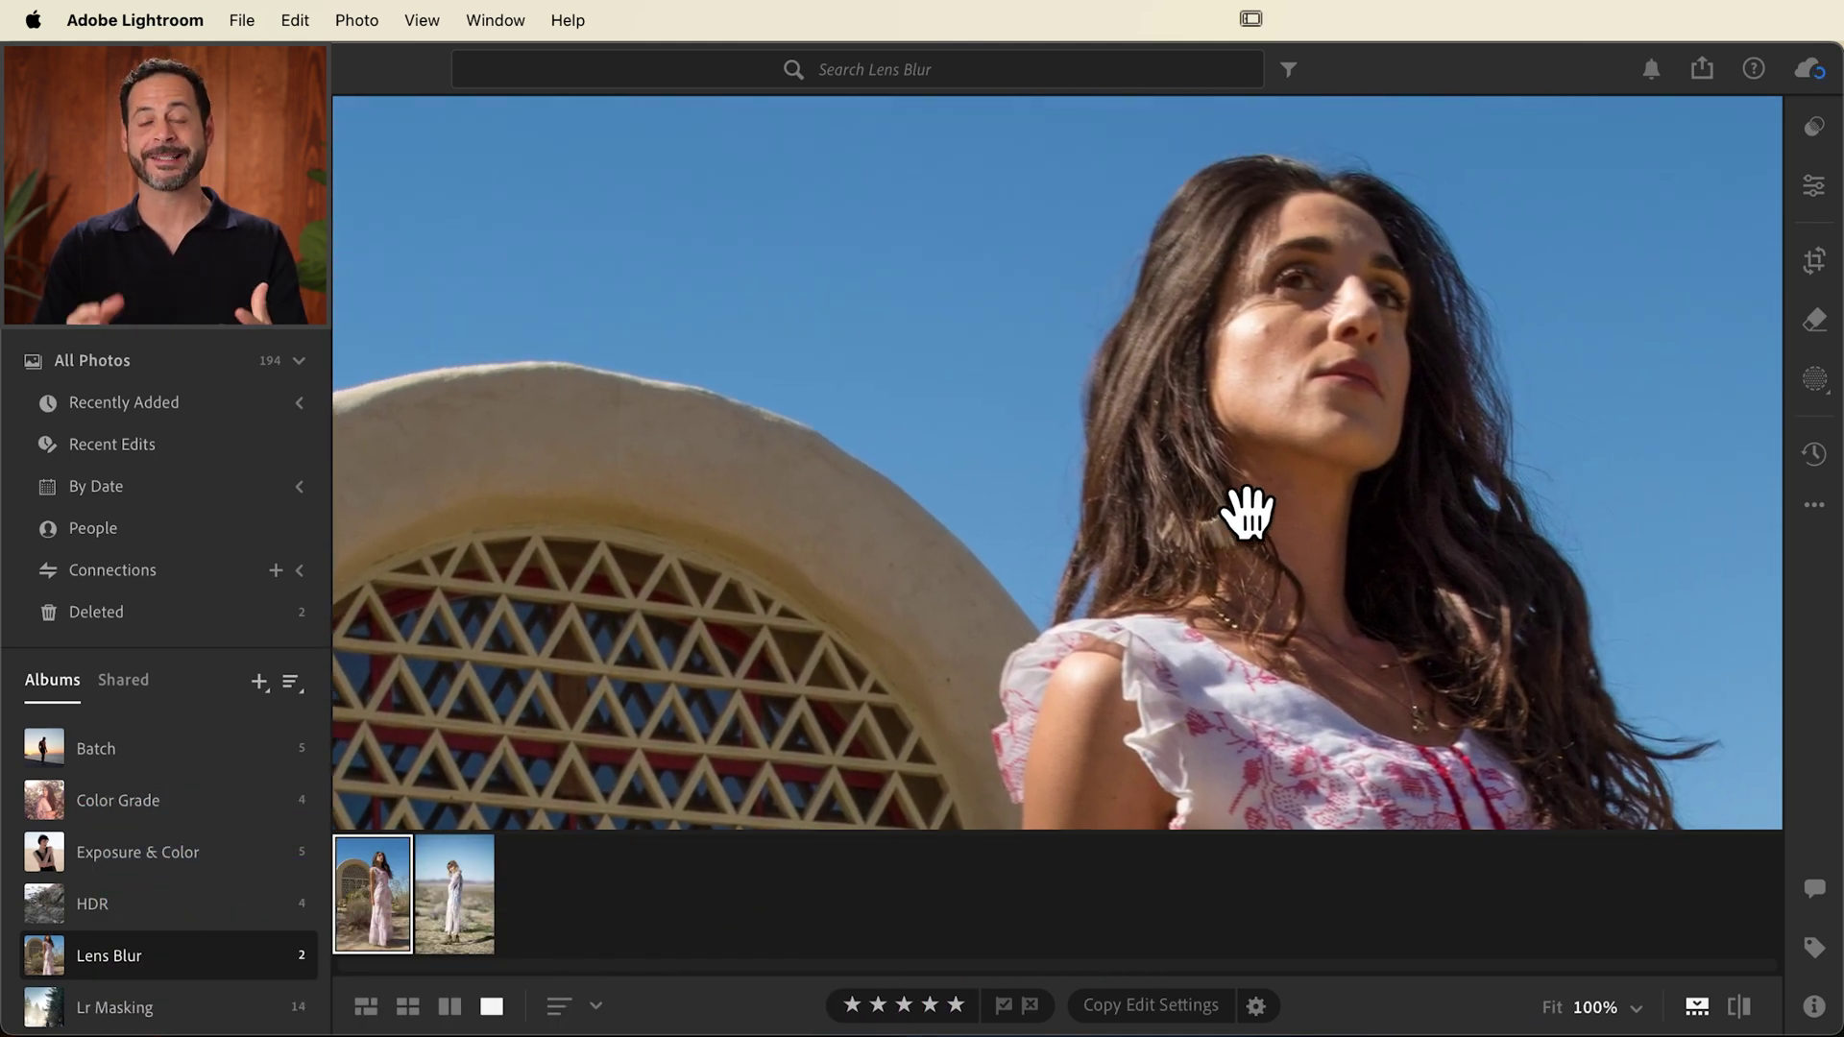
{"action": "left_click", "coordinate": [457, 918]}
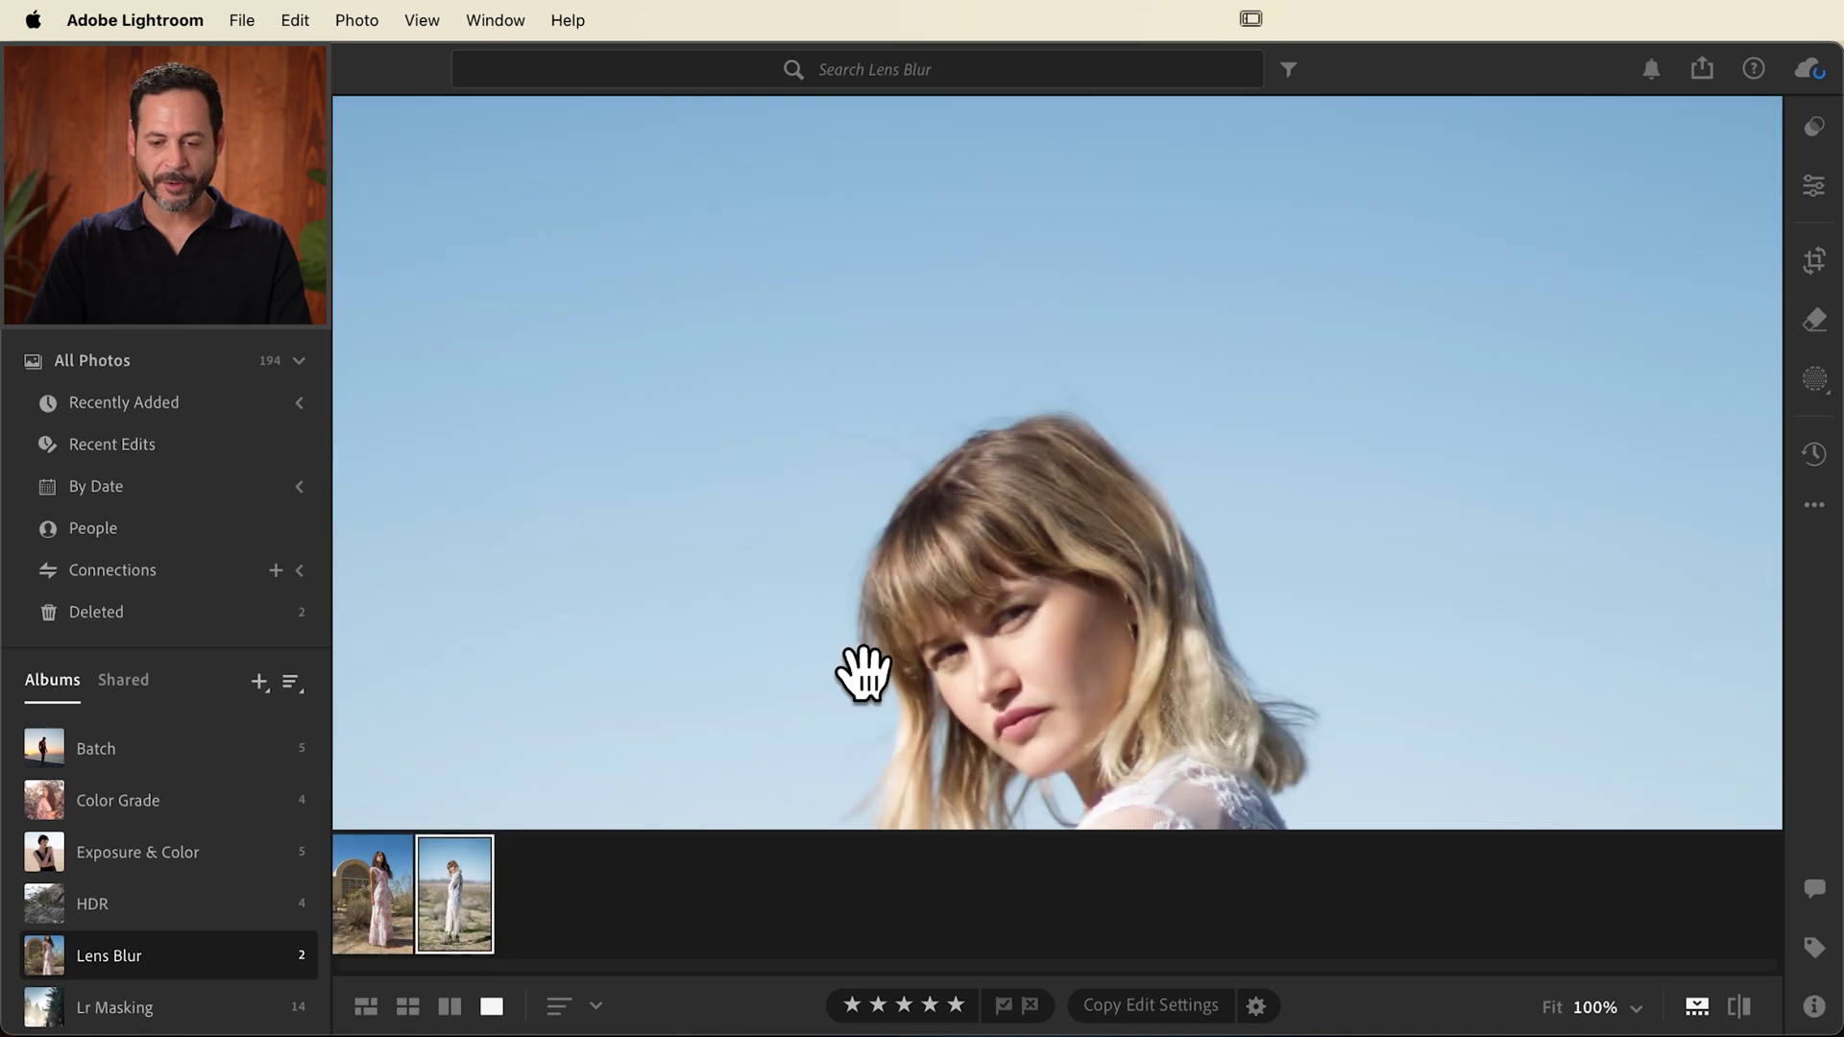
{"action": "left_click_drag", "start_coordinate": [1093, 648], "coordinate": [1261, 432]}
{"action": "left_click_drag", "start_coordinate": [845, 668], "coordinate": [1062, 350]}
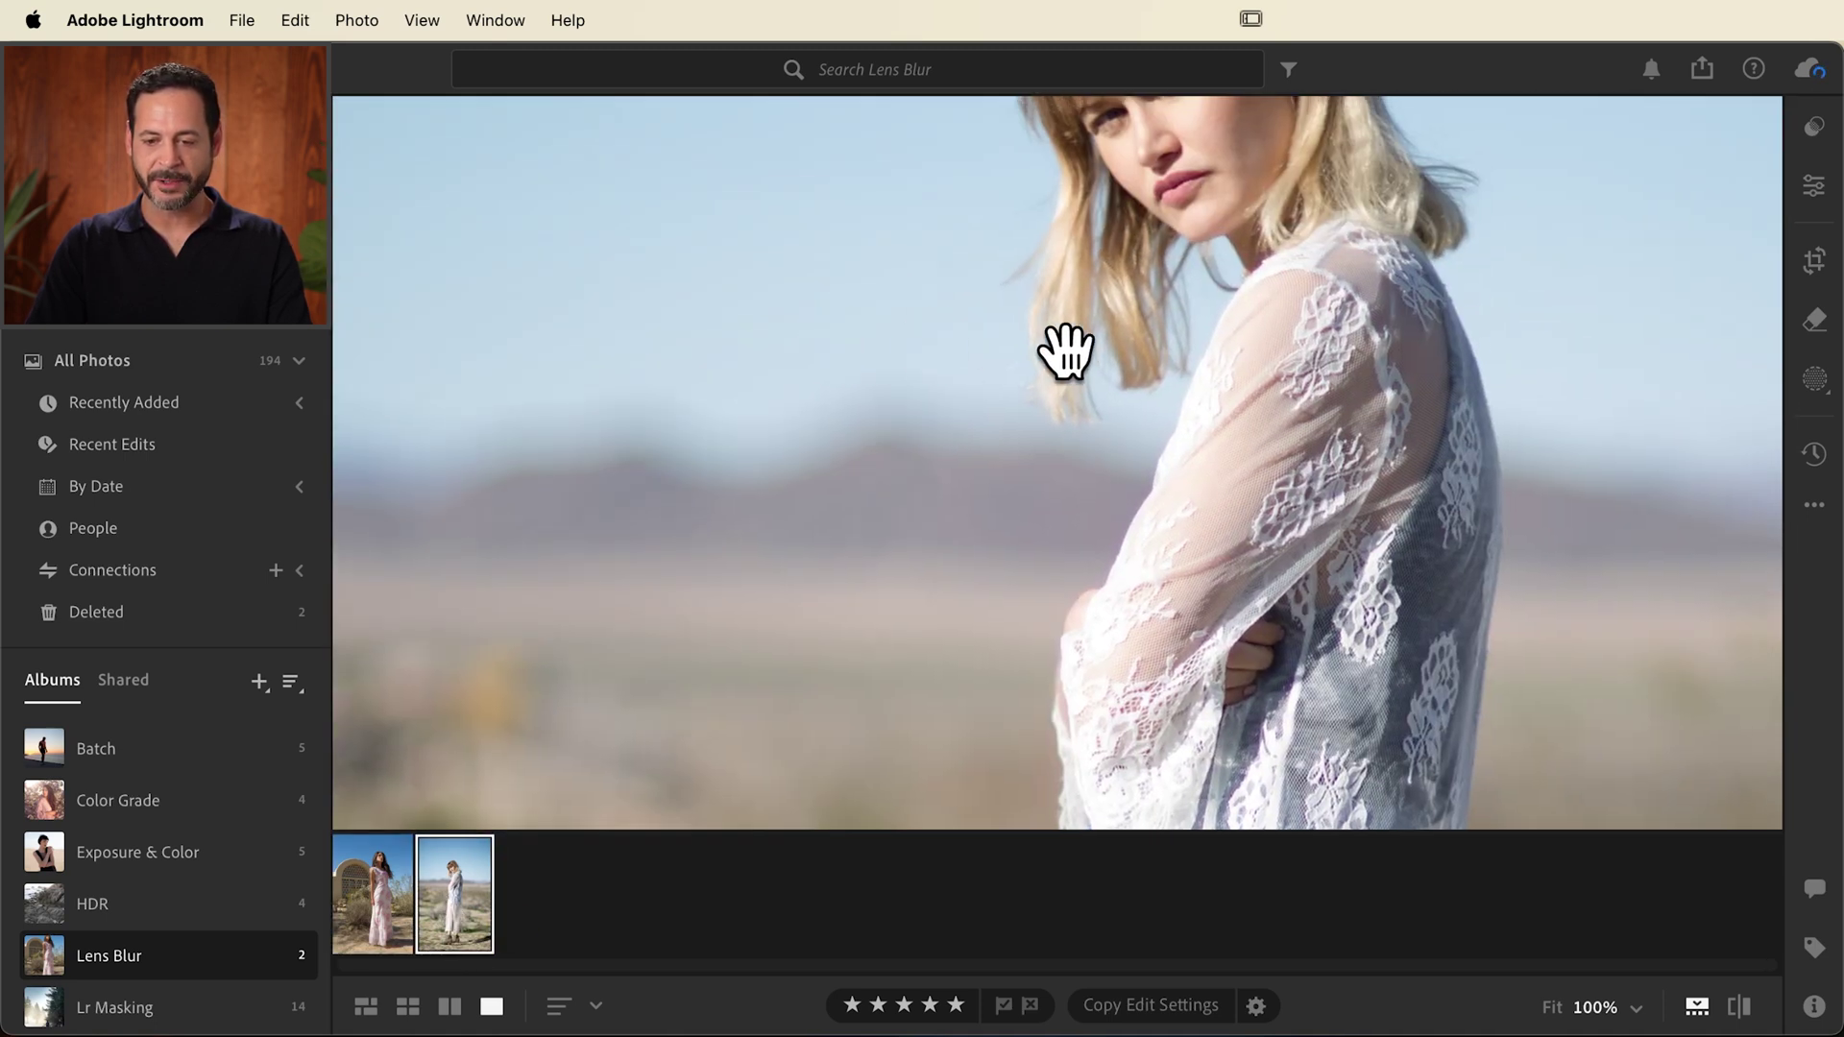
{"action": "left_click", "coordinate": [1121, 280]}
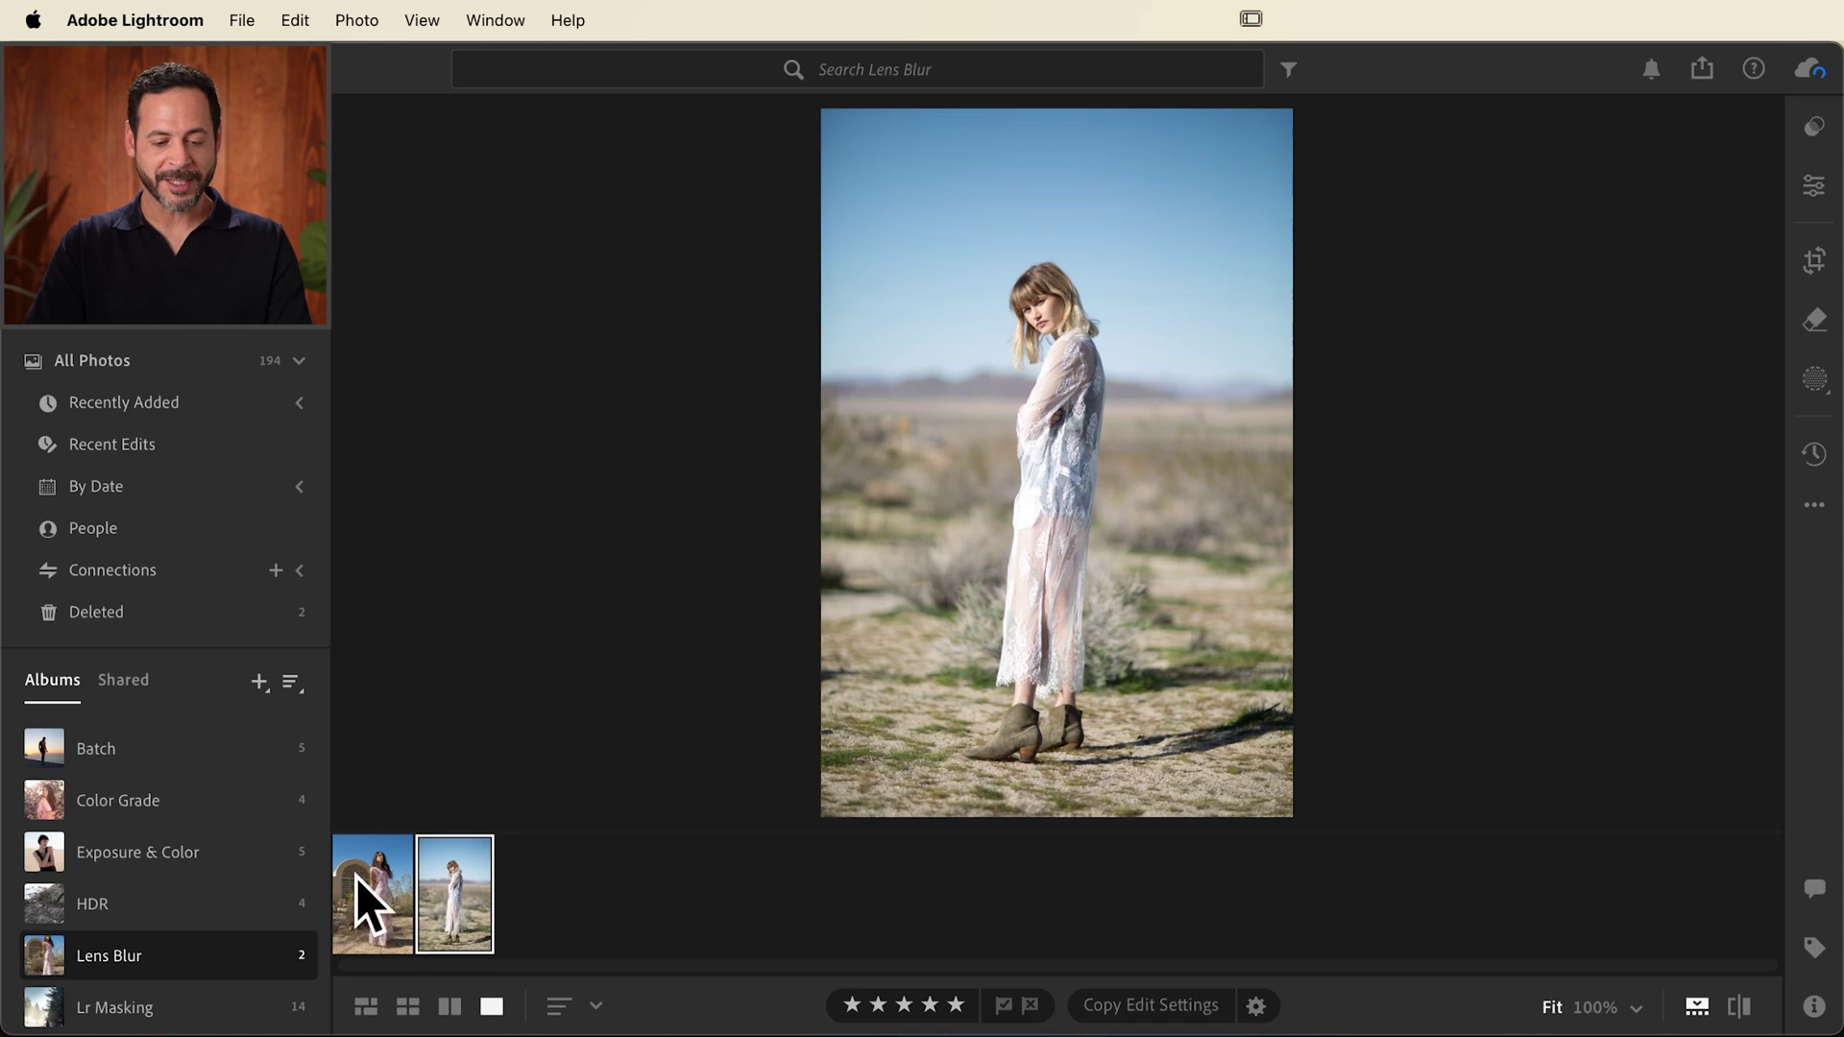
- Return to the floral-dress desert portrait and apply Lens Blur to it
{"action": "left_click", "coordinate": [375, 901]}
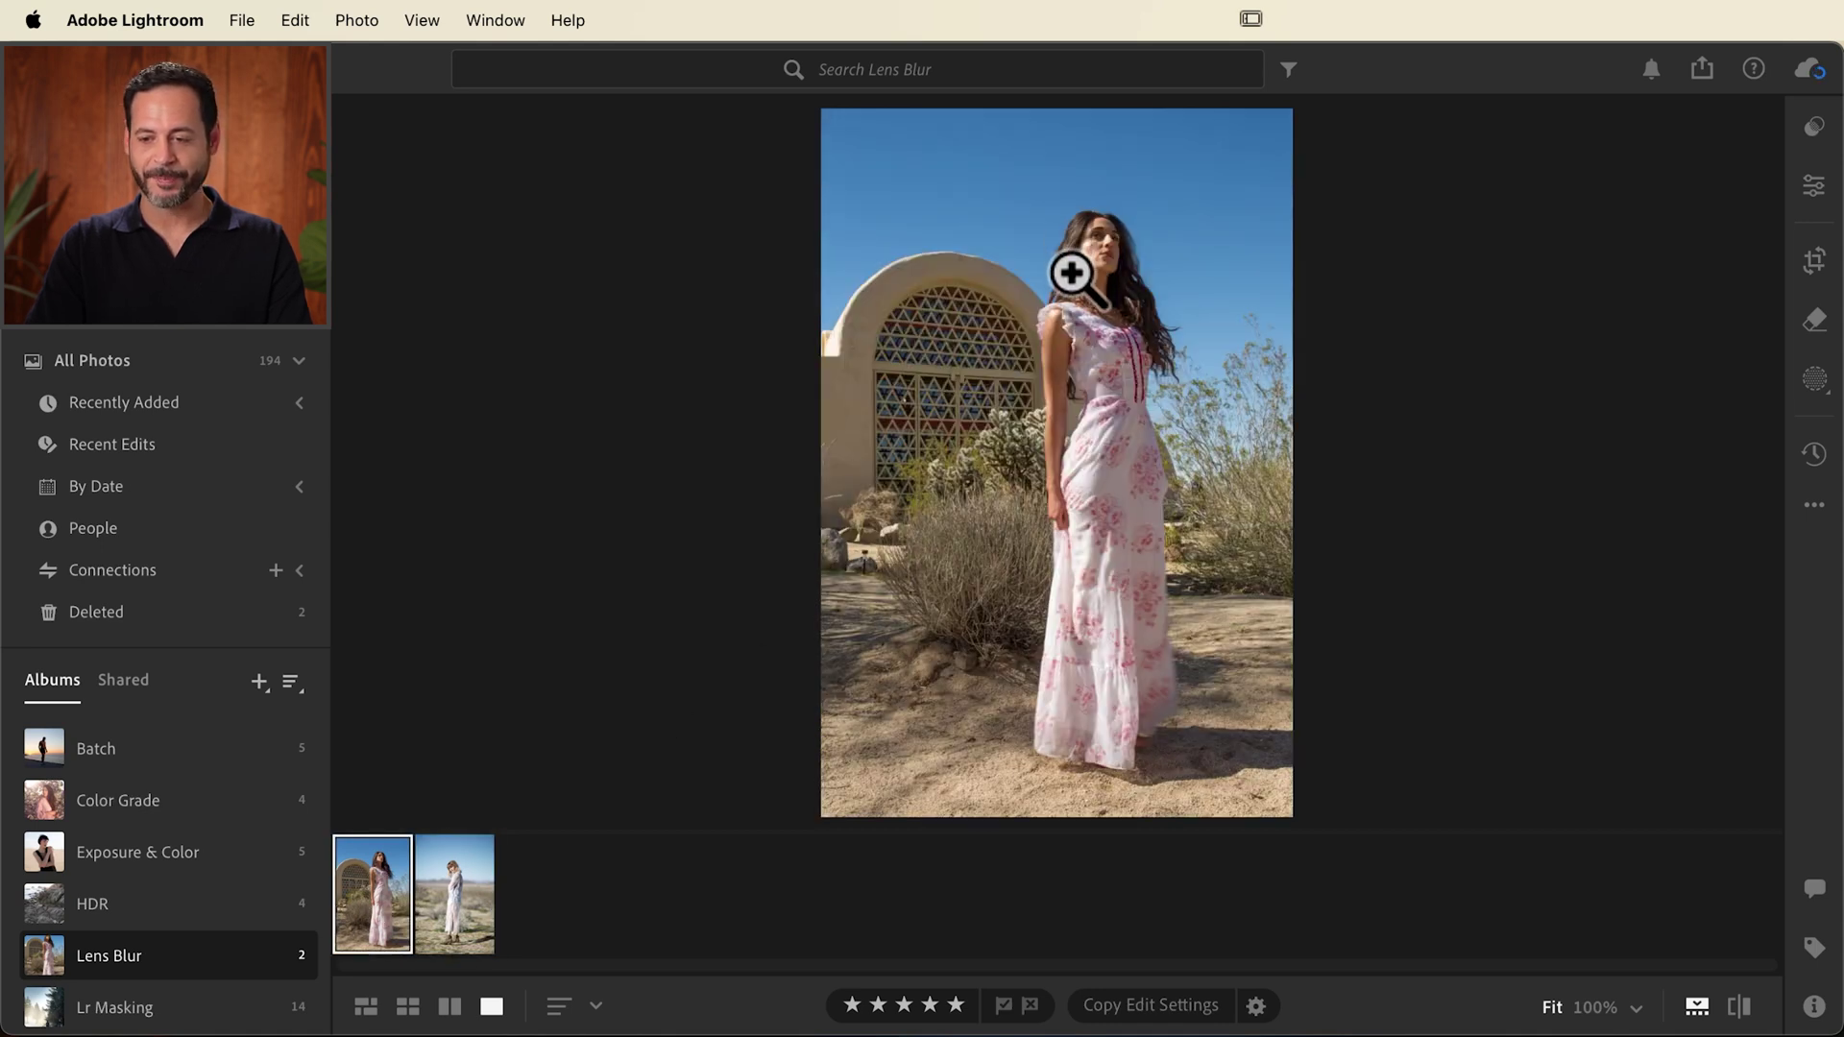
{"action": "left_click", "coordinate": [1813, 185]}
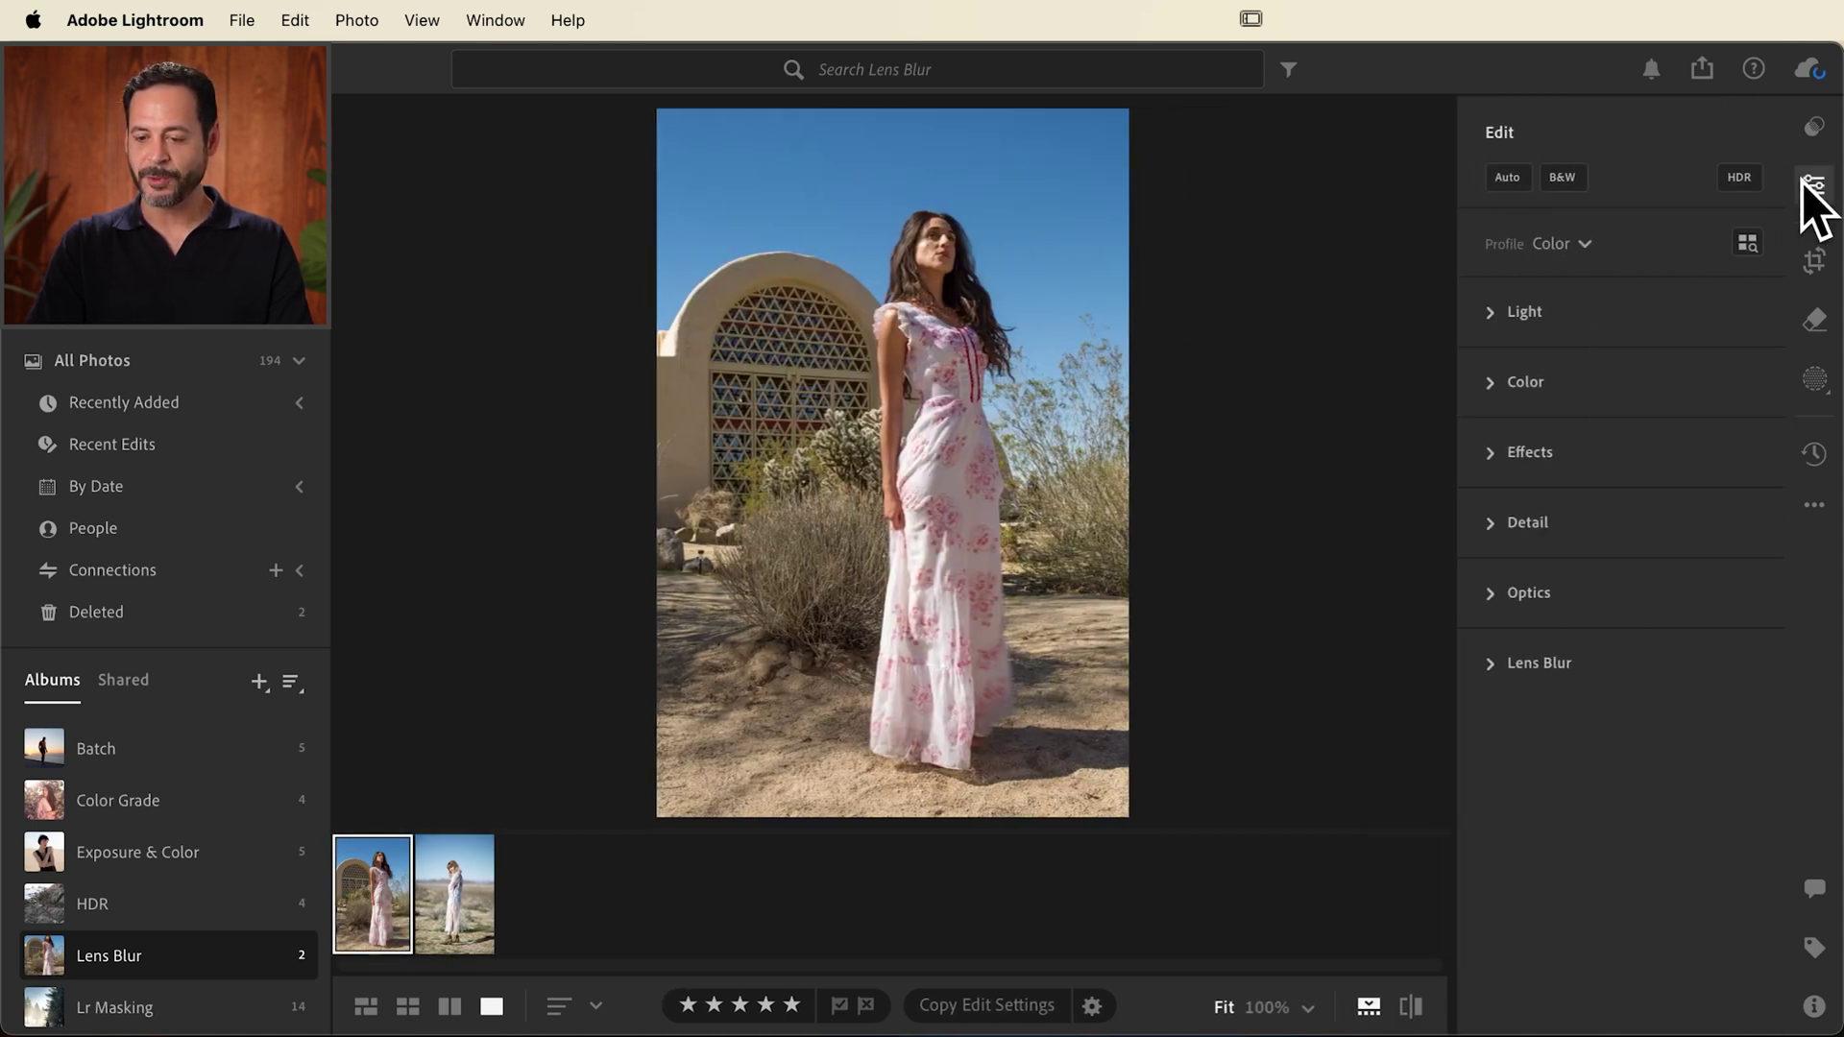
{"action": "left_click", "coordinate": [1484, 669]}
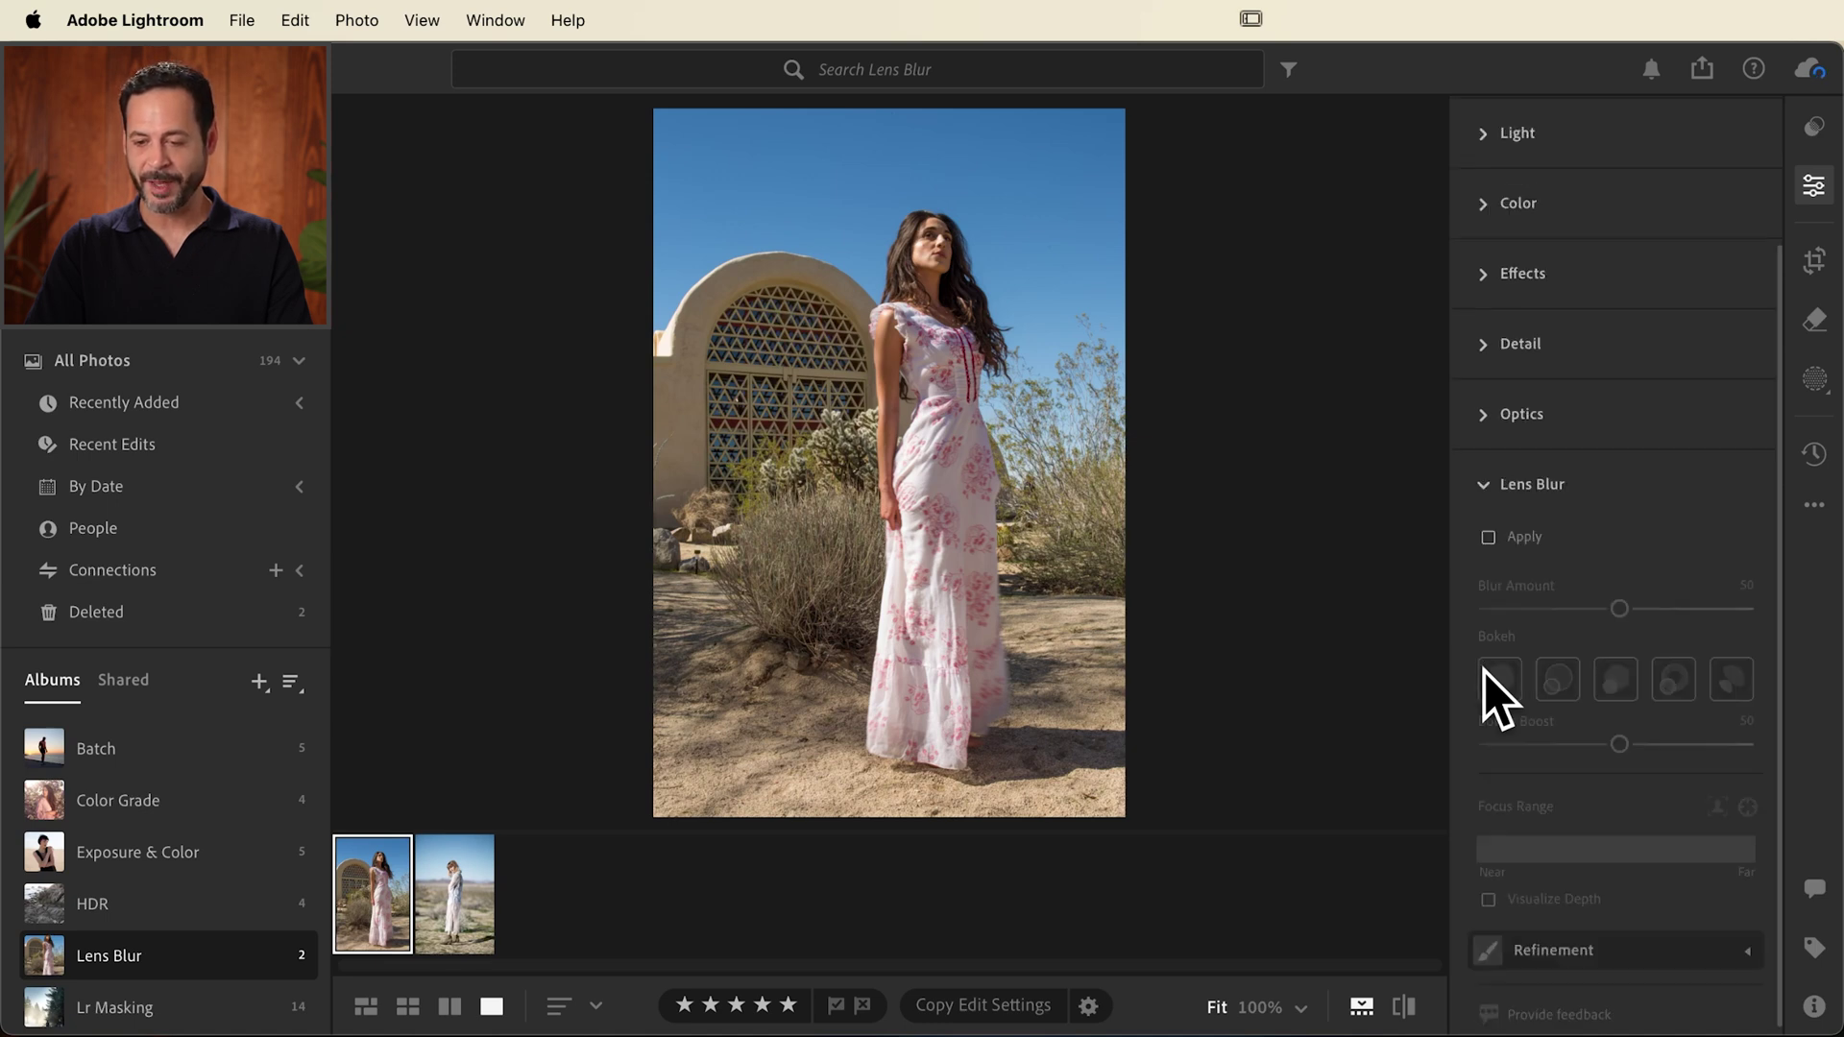
{"action": "left_click", "coordinate": [1489, 540]}
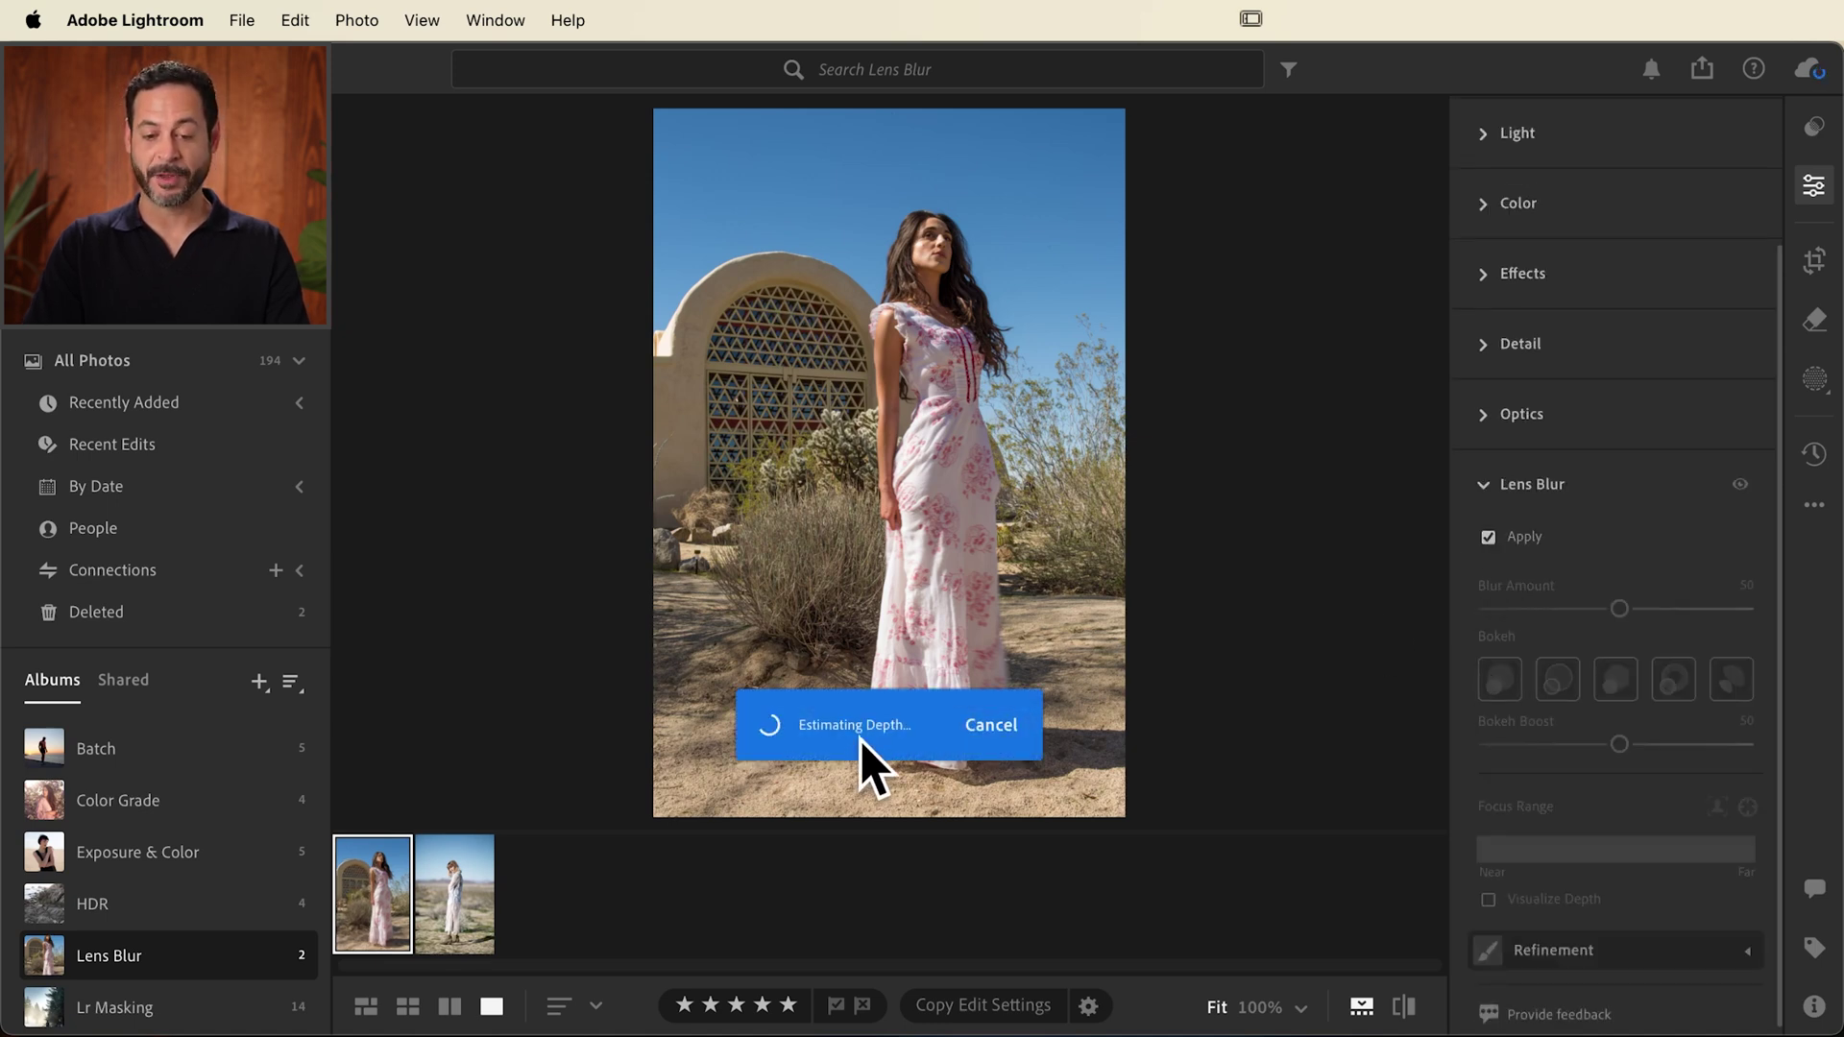
- Zoom to 100% and pan toward the blurred arch to inspect the effect
{"action": "left_click", "coordinate": [820, 337]}
{"action": "left_click_drag", "start_coordinate": [832, 304], "coordinate": [849, 636]}
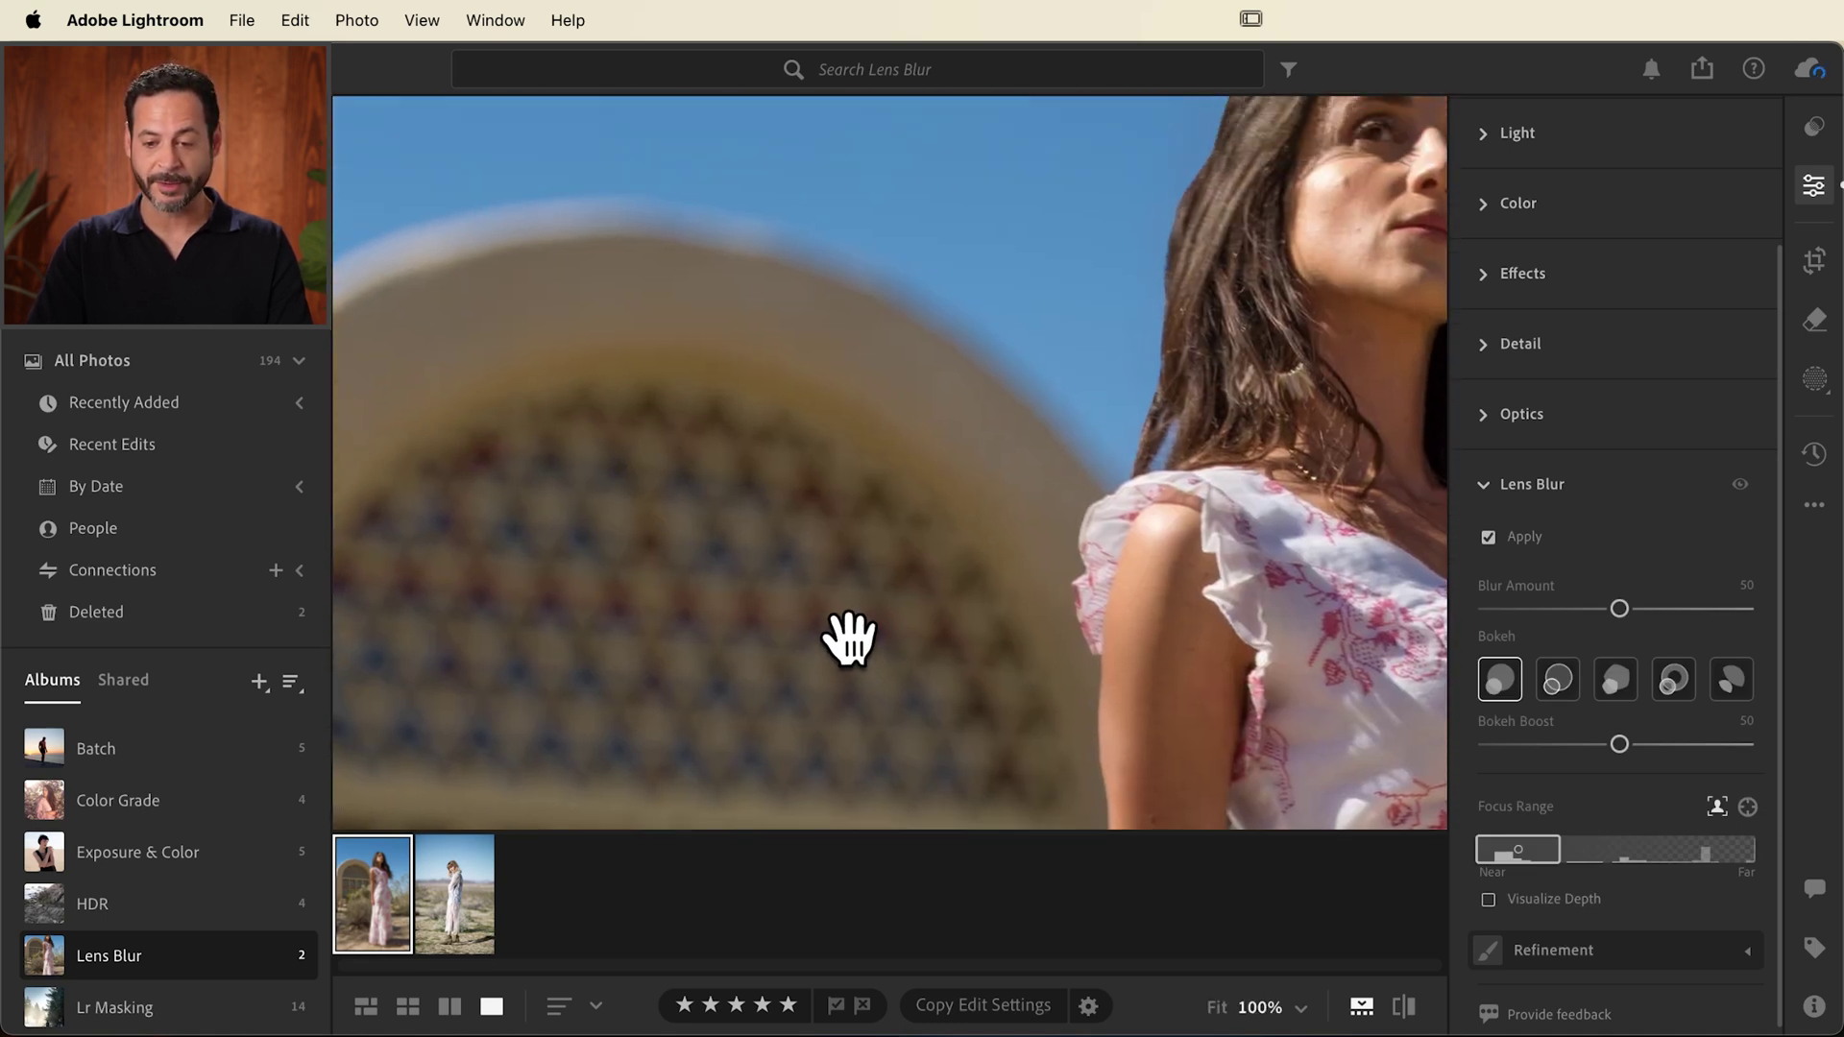
{"action": "left_click", "coordinate": [849, 637]}
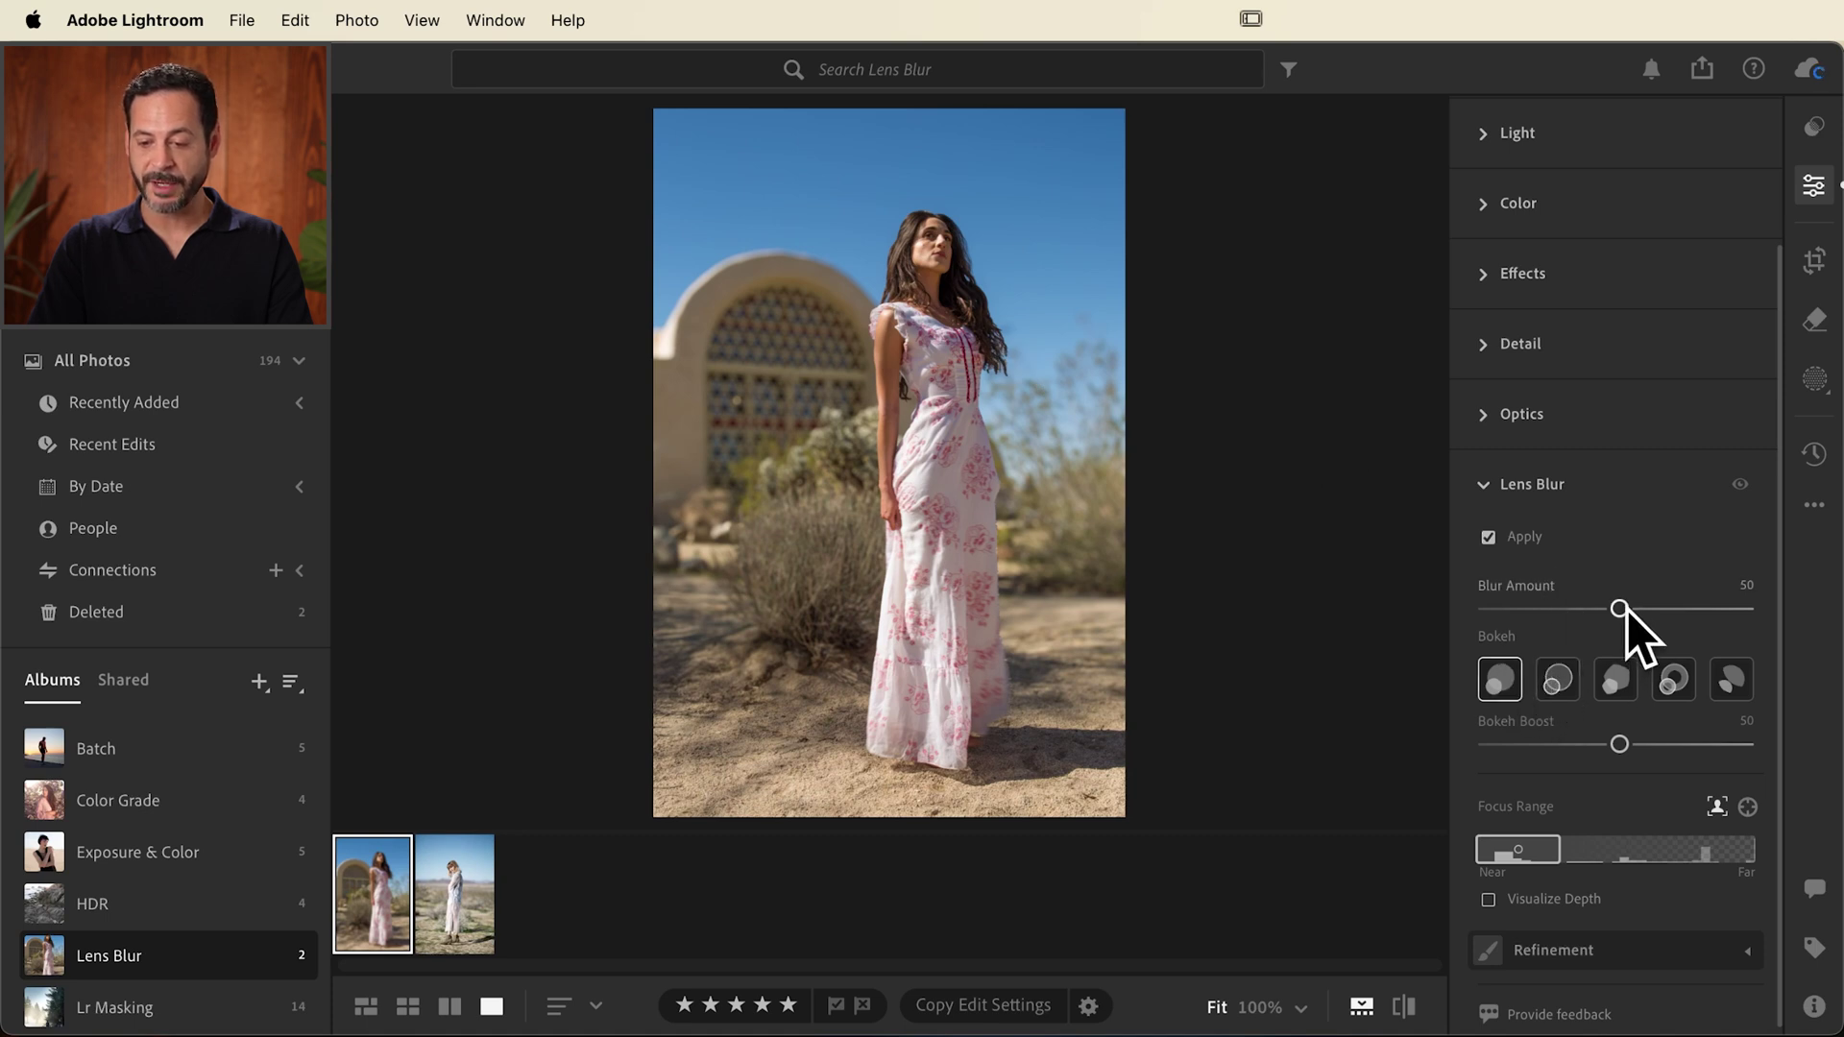
- Raise Blur Amount to 100, preview all five bokeh shapes, and keep the first one
{"action": "left_click_drag", "start_coordinate": [1621, 606], "coordinate": [1693, 597]}
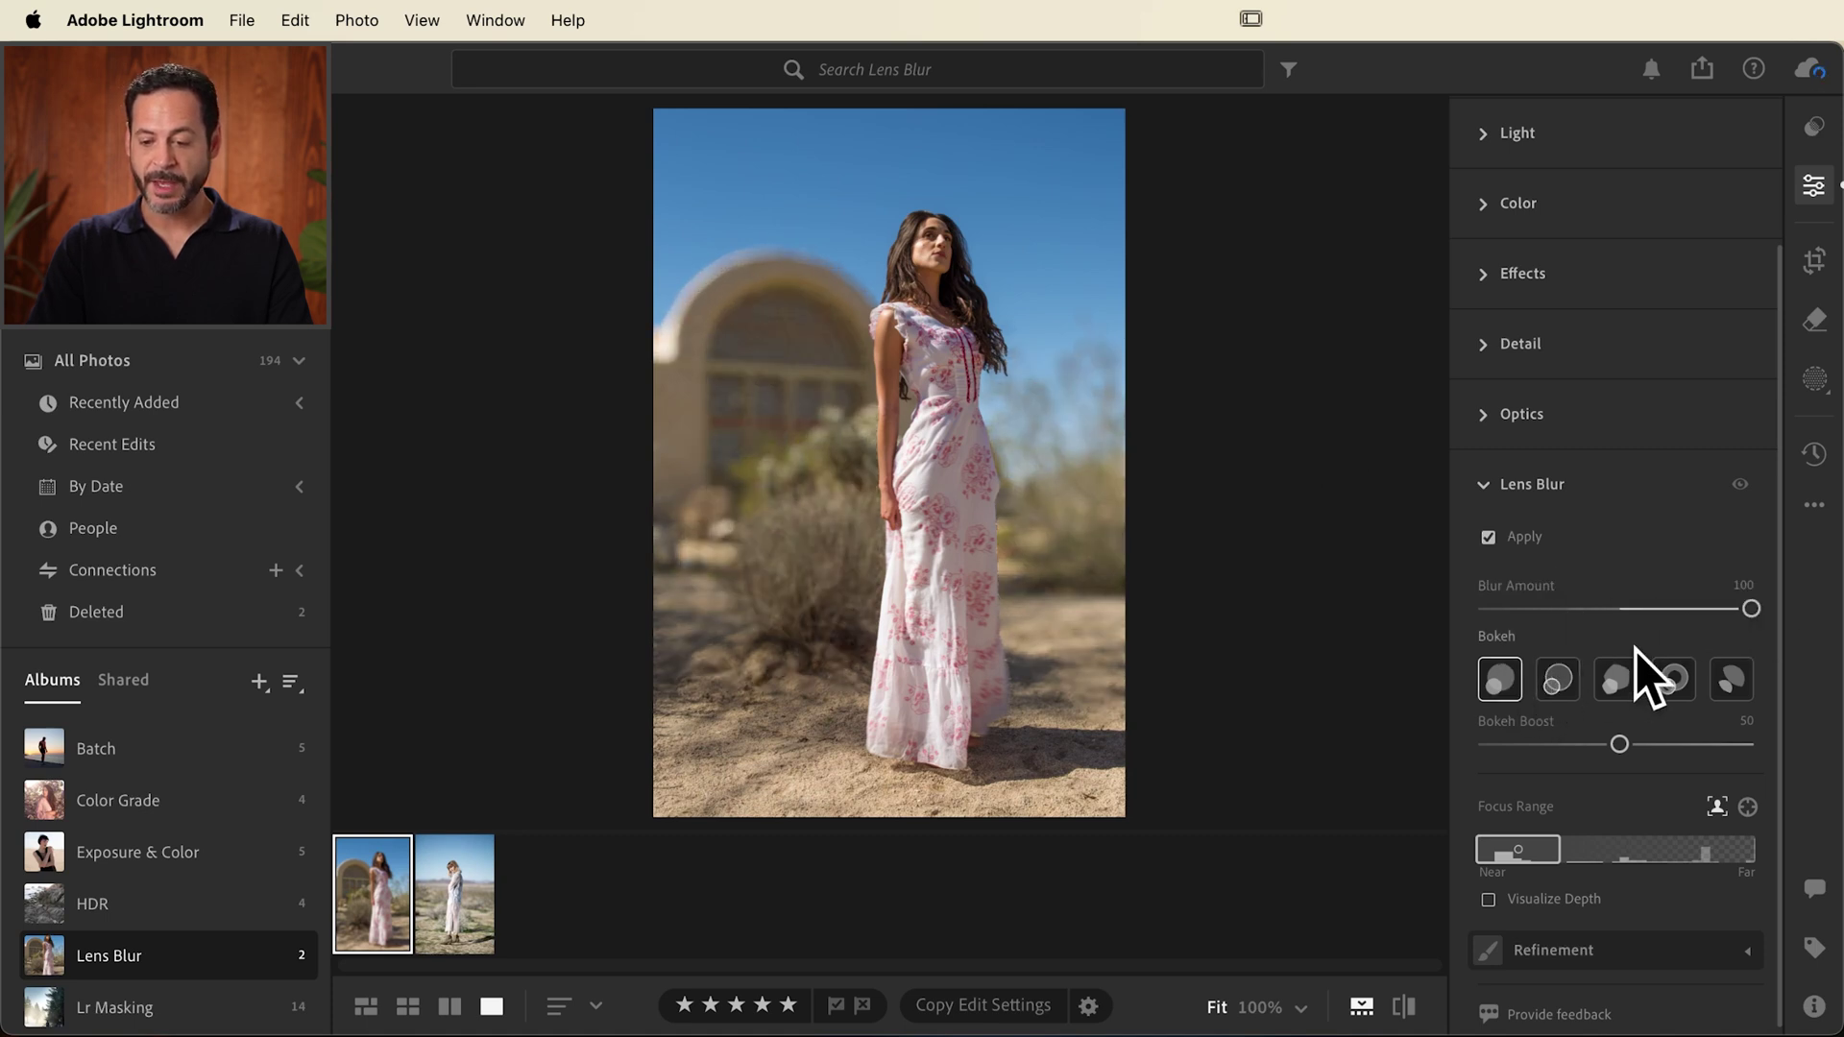
{"action": "left_click", "coordinate": [1559, 680]}
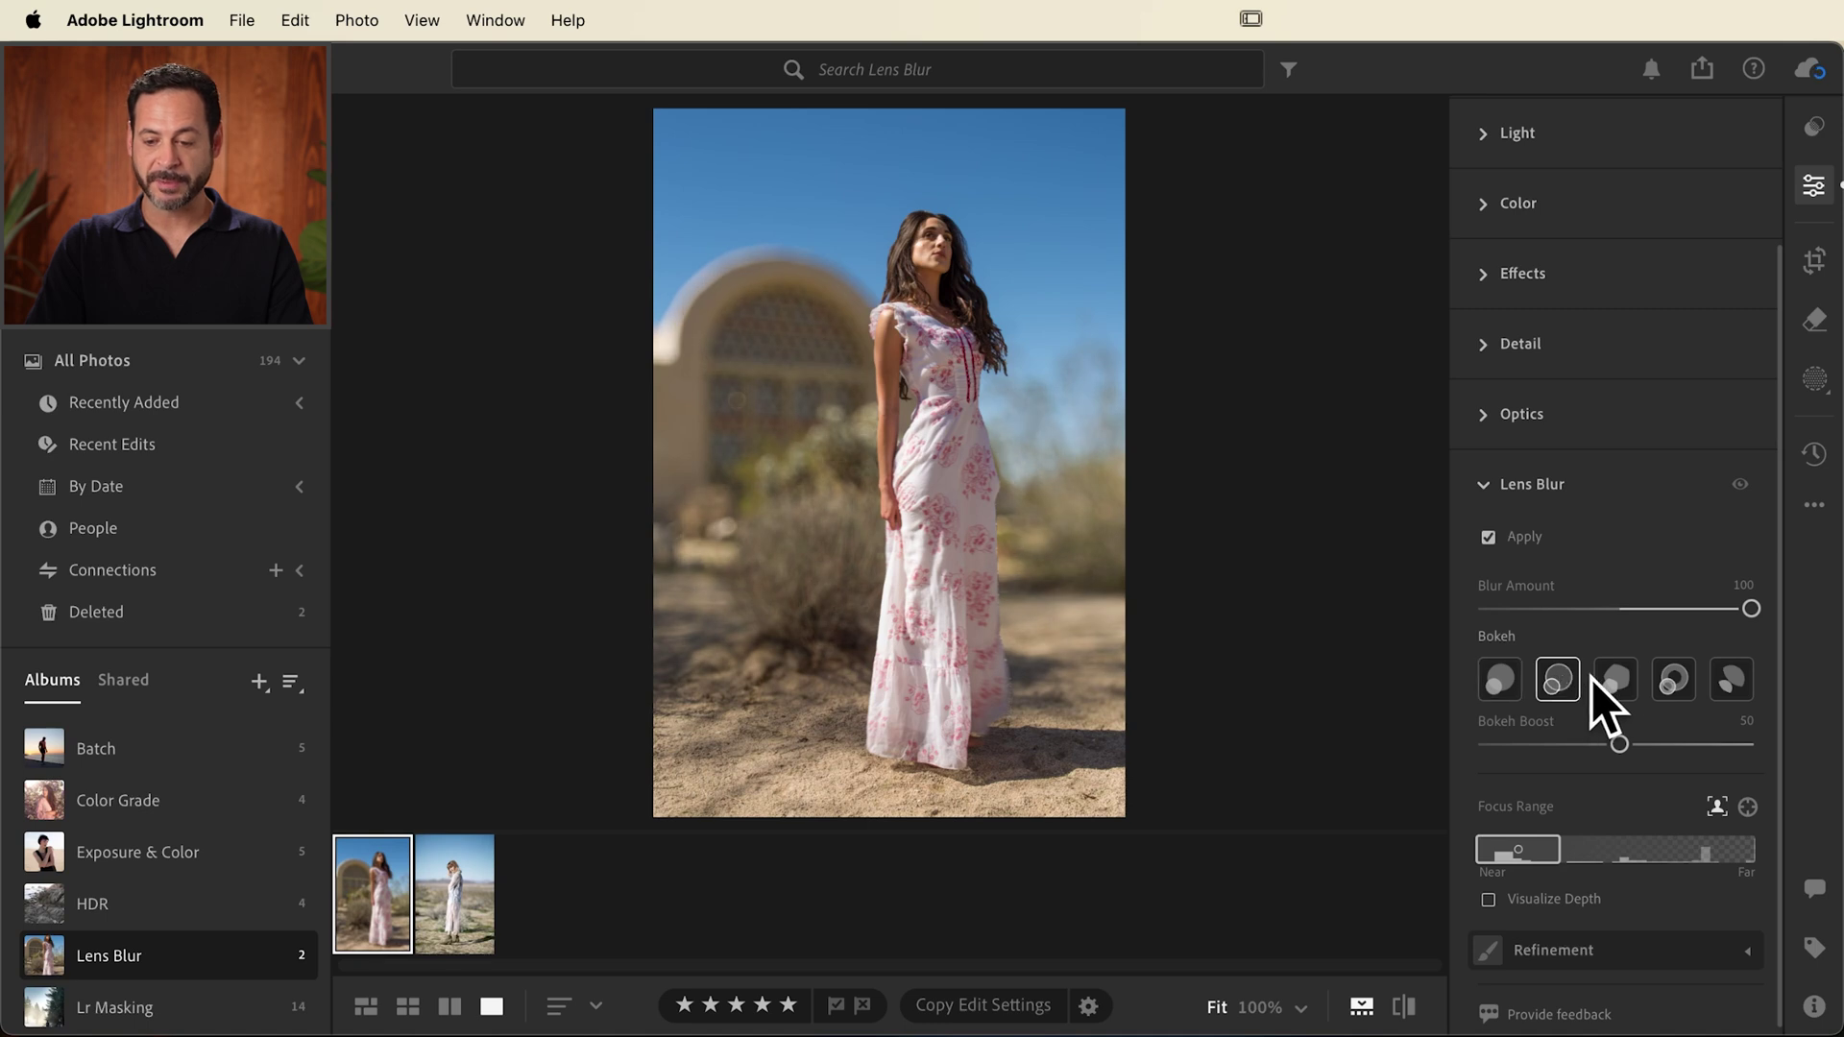
{"action": "left_click", "coordinate": [1614, 679]}
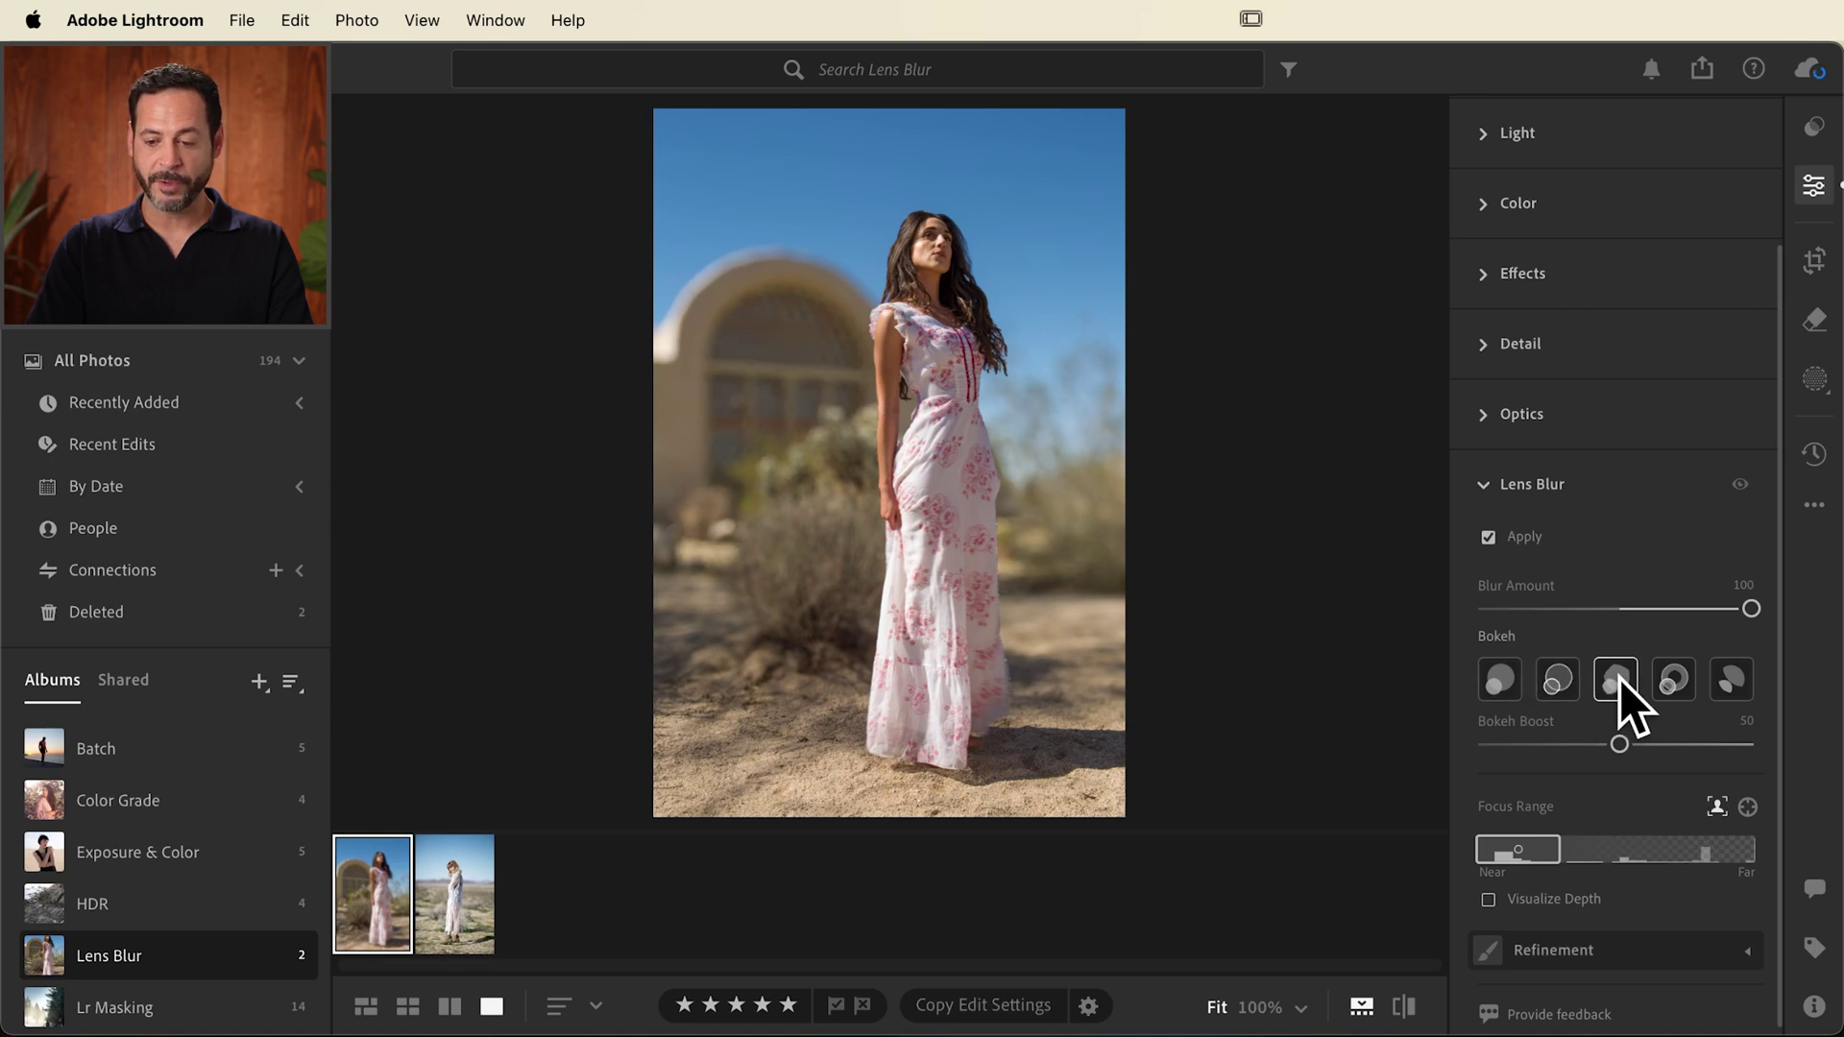
{"action": "left_click", "coordinate": [1669, 678]}
{"action": "left_click", "coordinate": [1721, 678]}
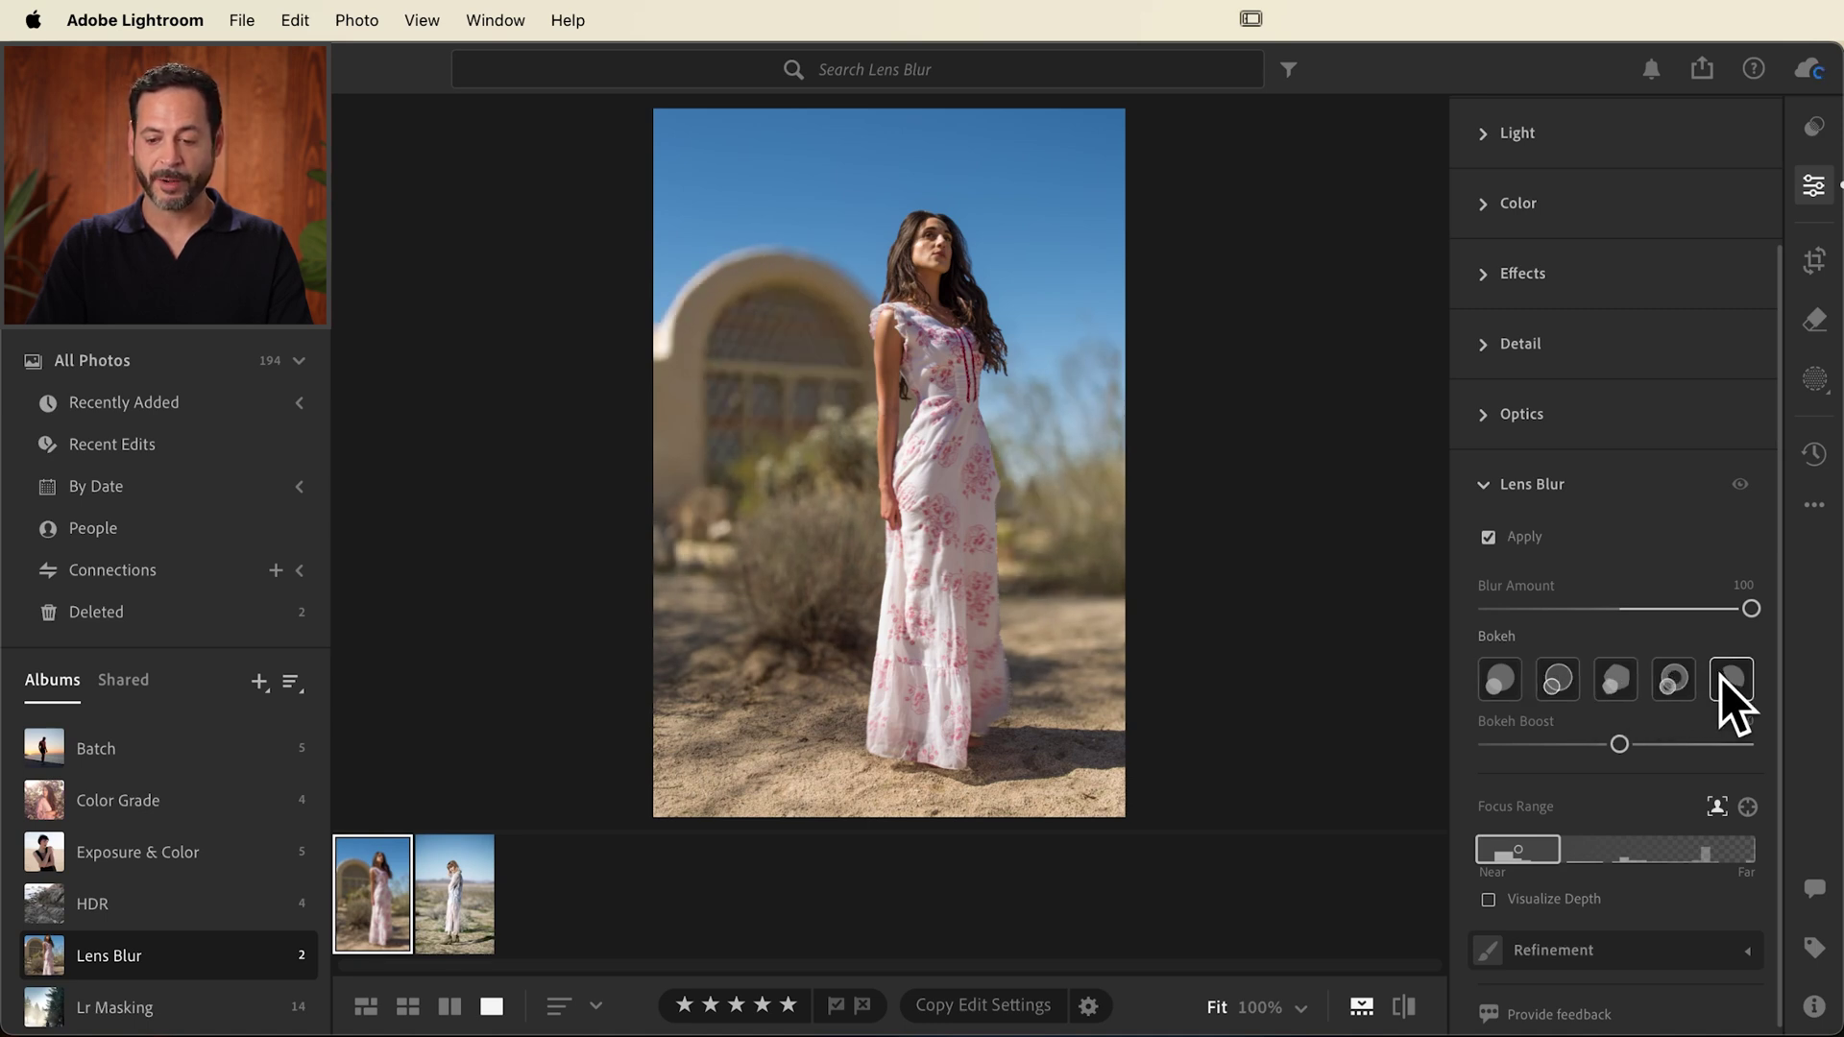
{"action": "left_click", "coordinate": [1682, 678]}
{"action": "left_click", "coordinate": [1623, 678]}
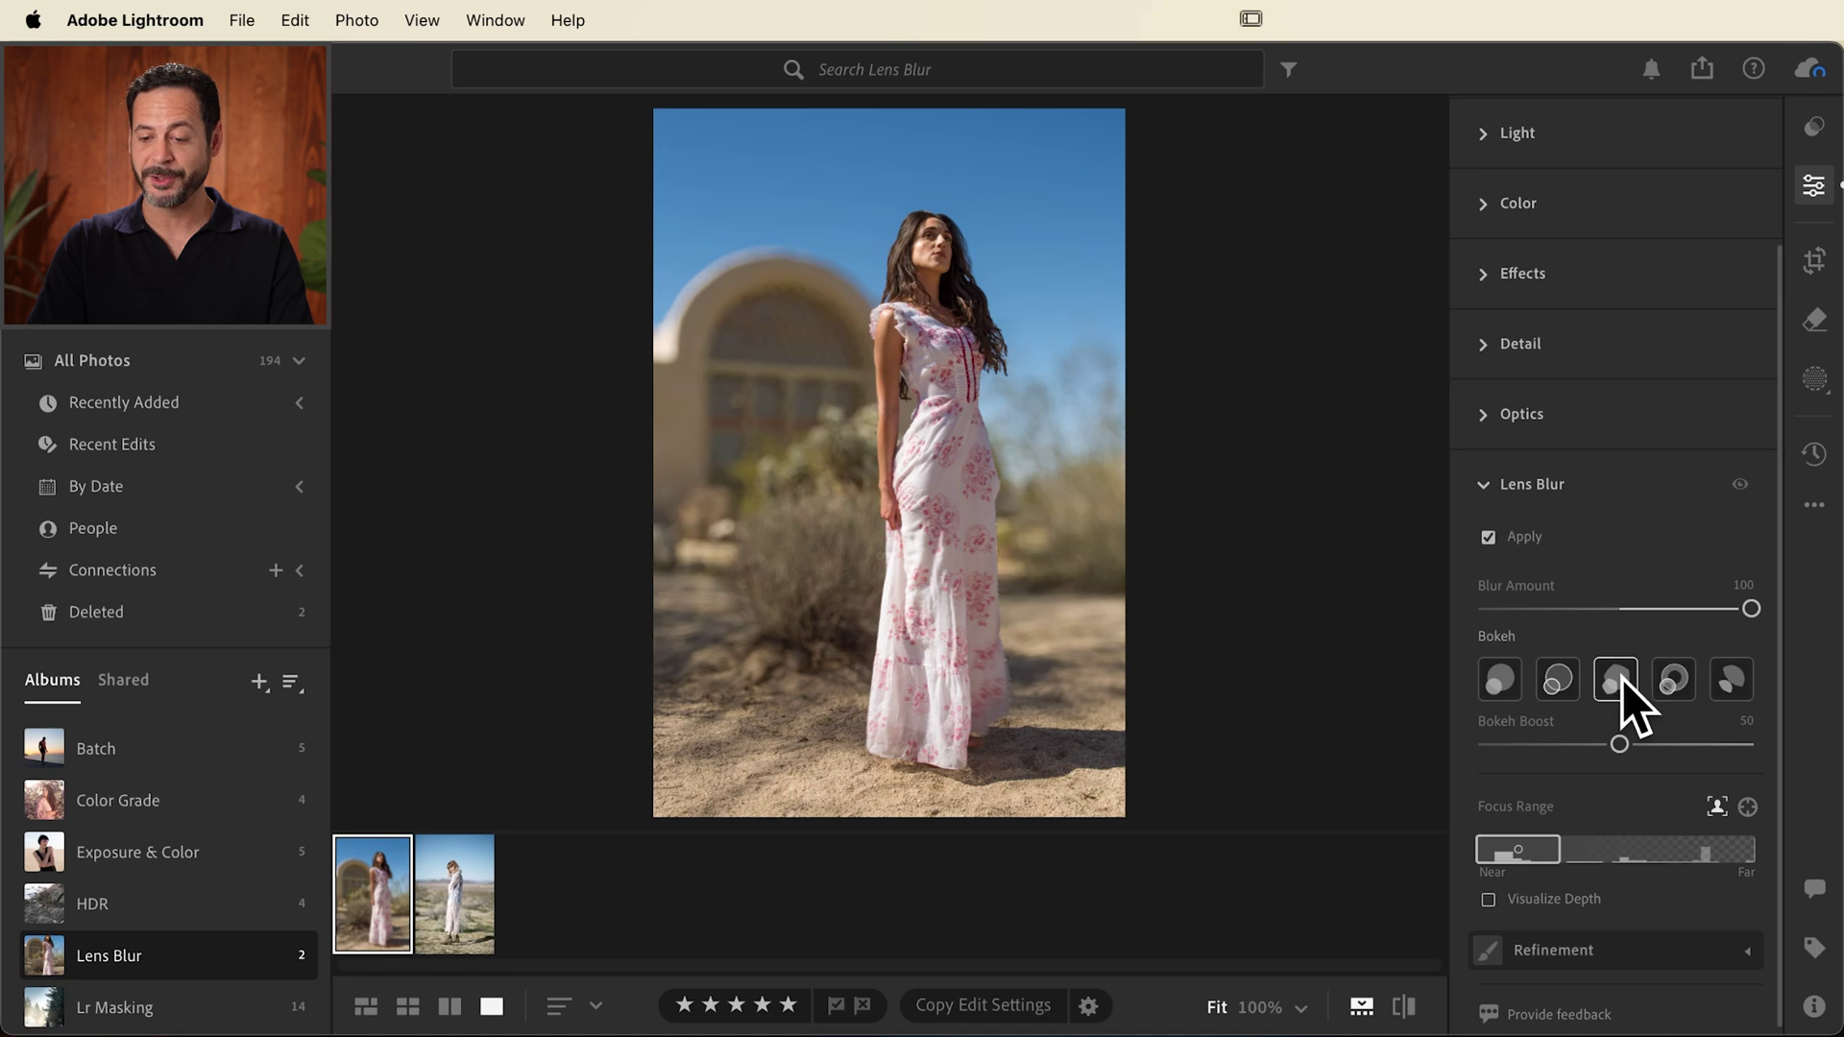
{"action": "left_click", "coordinate": [1564, 679]}
{"action": "left_click", "coordinate": [1512, 676]}
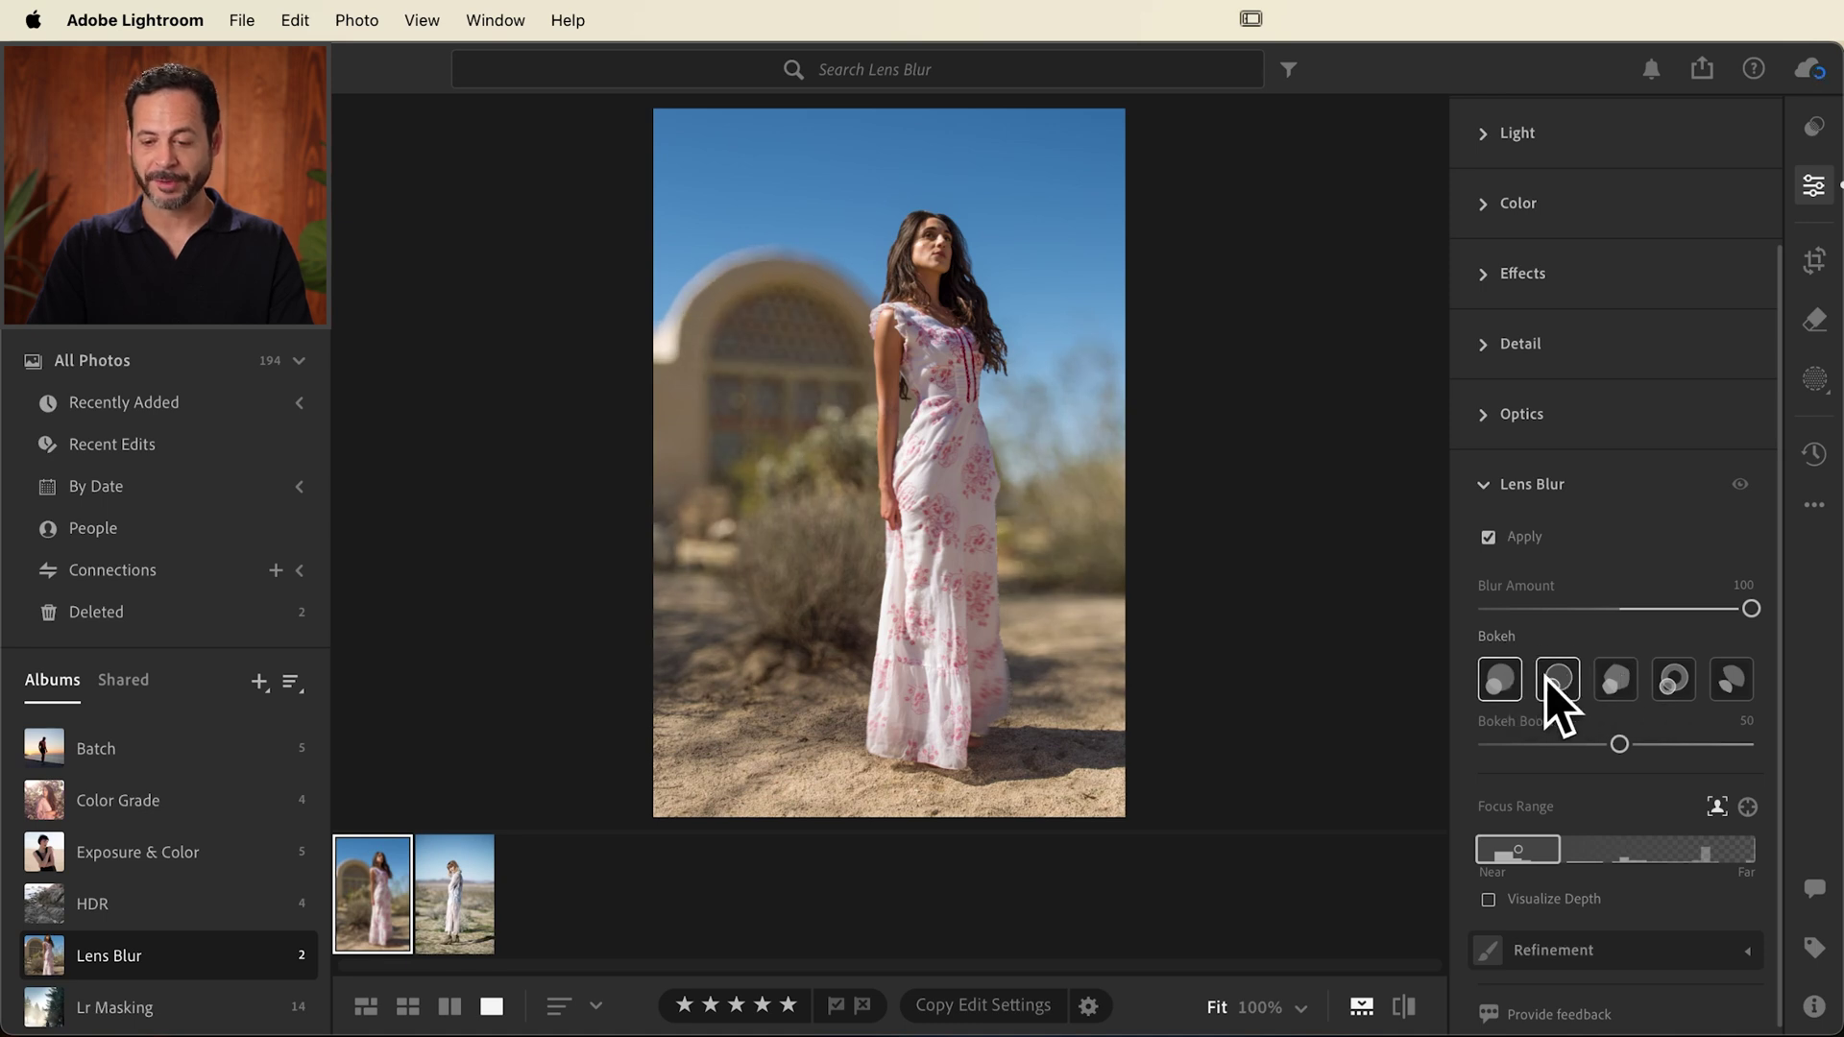
- Use the Focus Range target to mark the woman's face as the in-focus area
{"action": "scroll", "coordinate": [1518, 670], "scroll_direction": "down", "scroll_amount": 1}
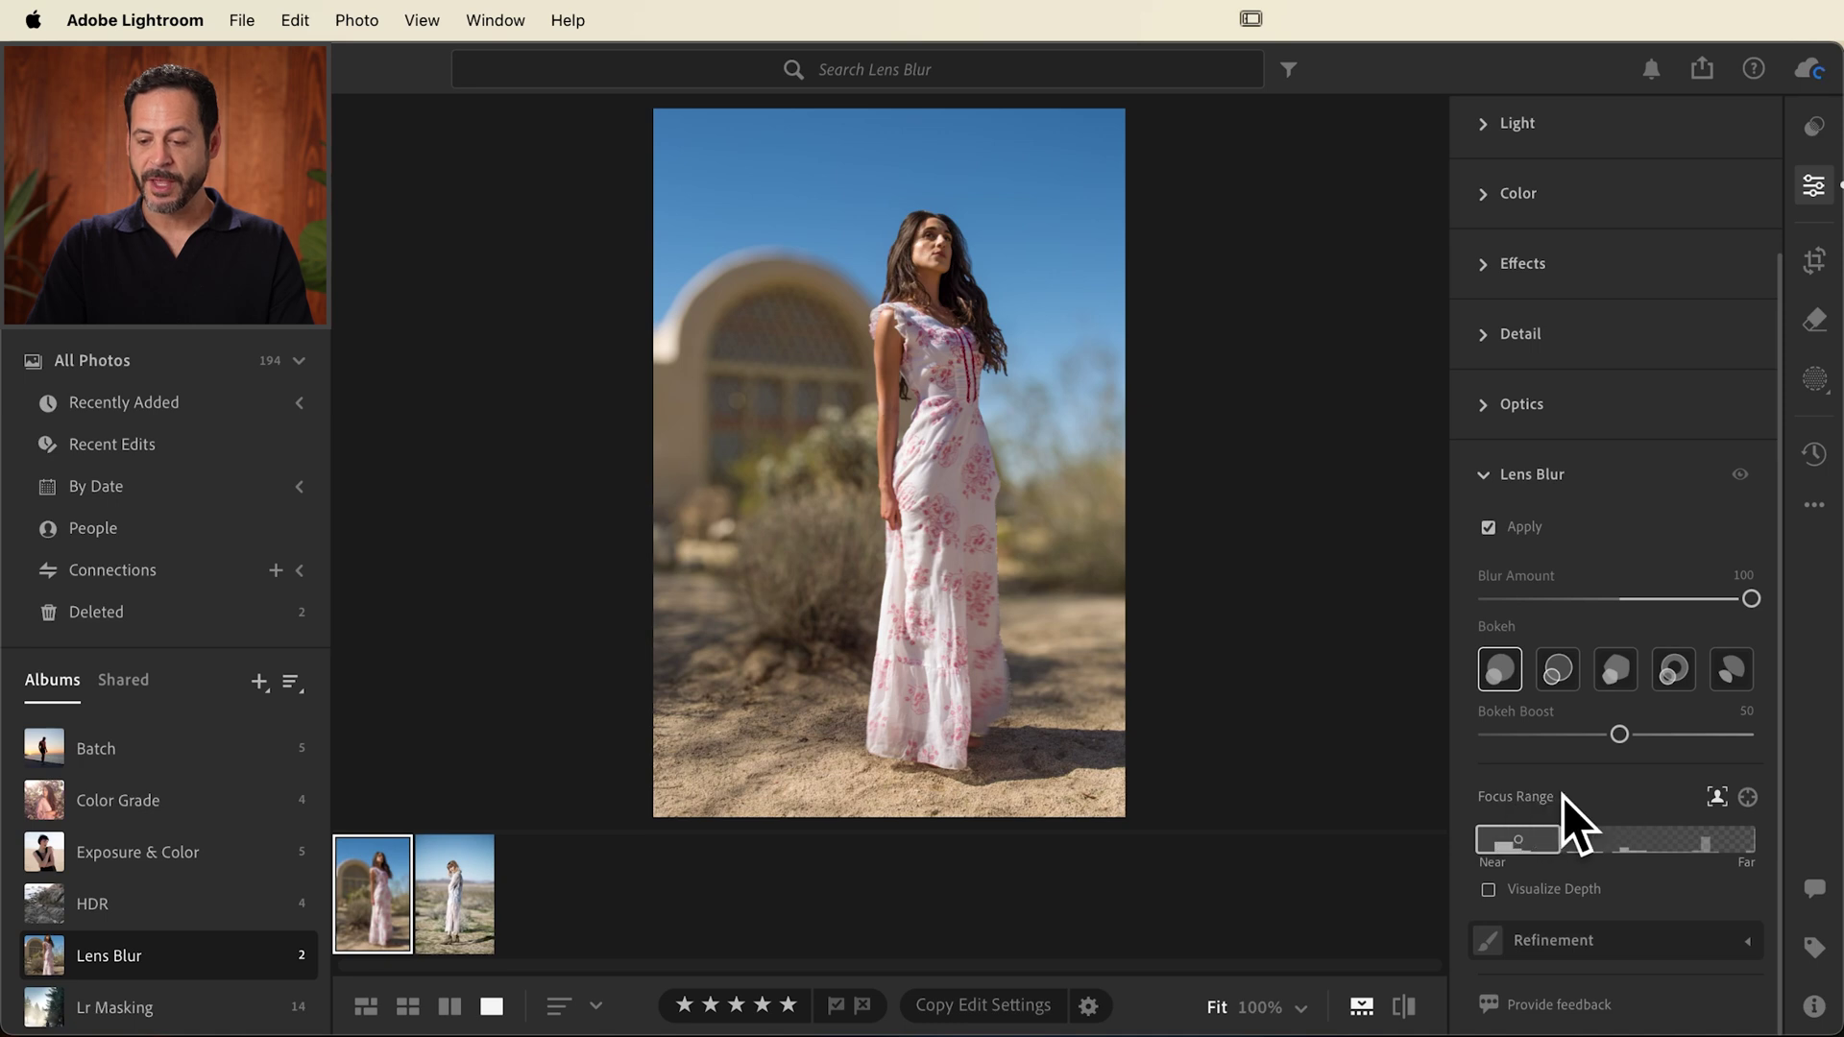
{"action": "left_click", "coordinate": [1747, 798]}
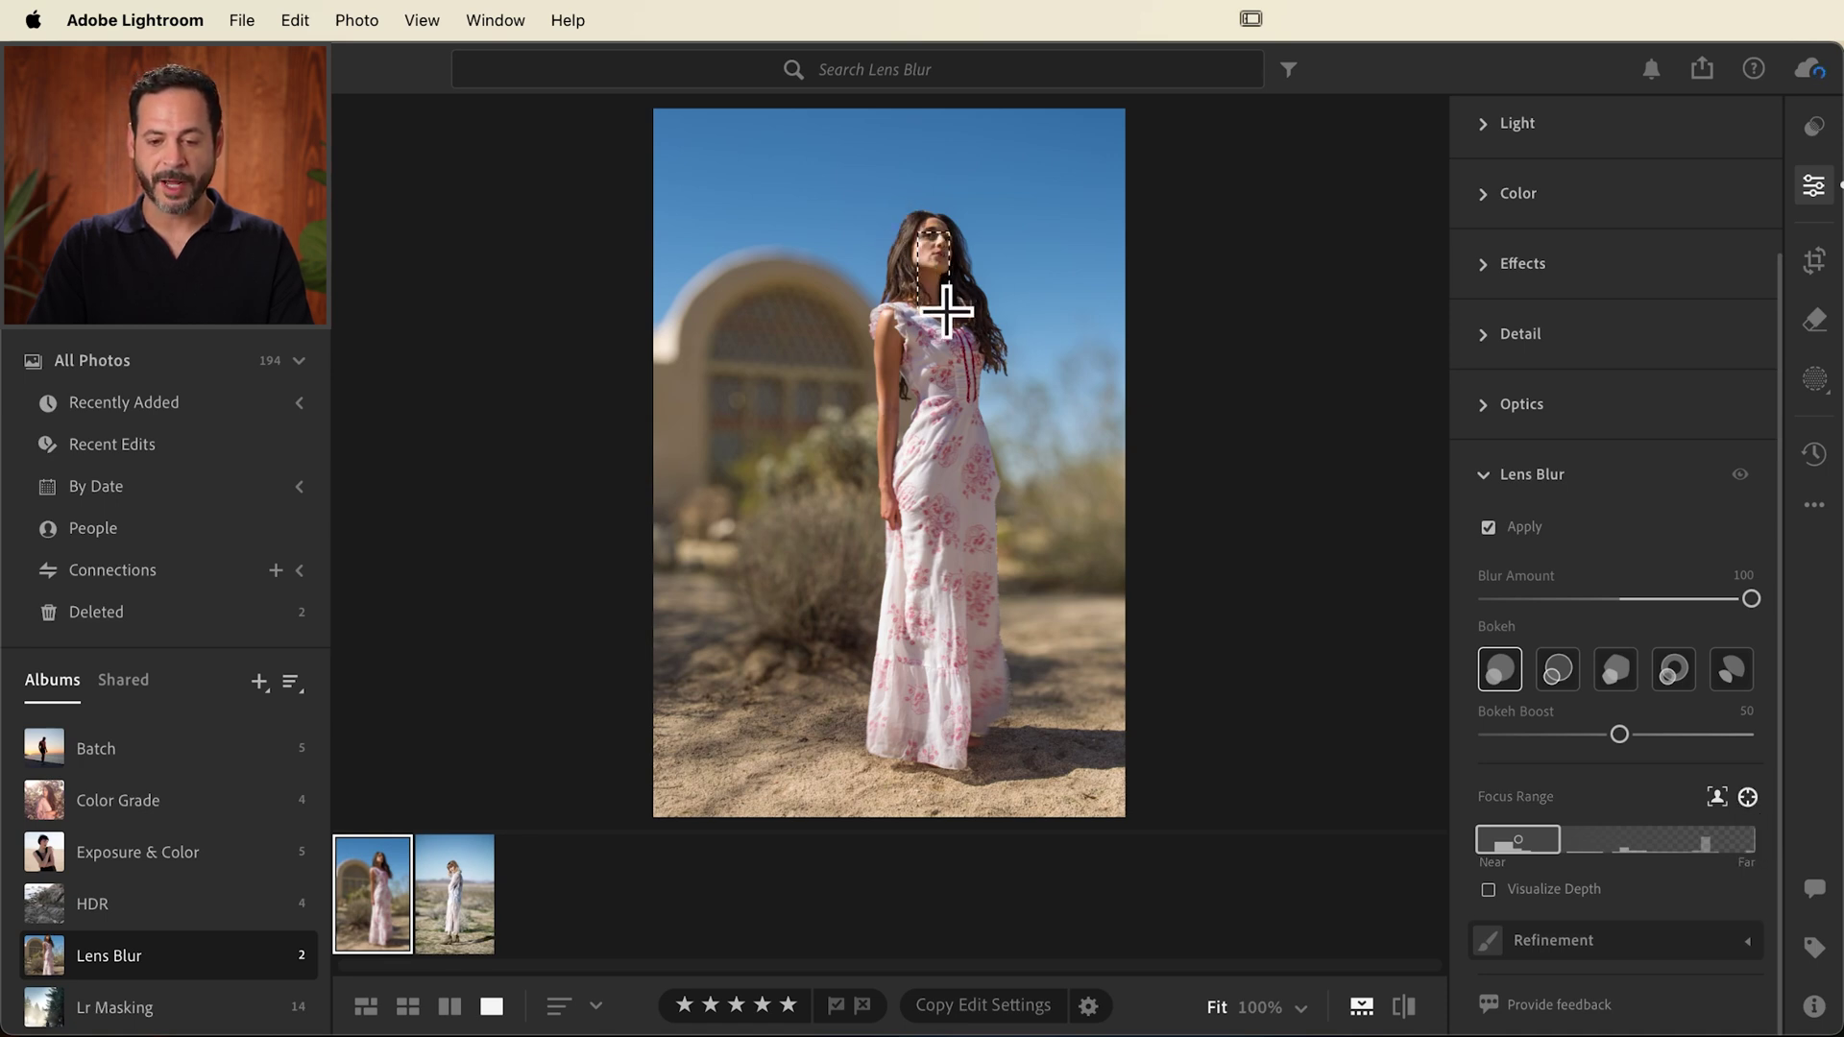
{"action": "left_click_drag", "start_coordinate": [946, 324], "coordinate": [941, 318]}
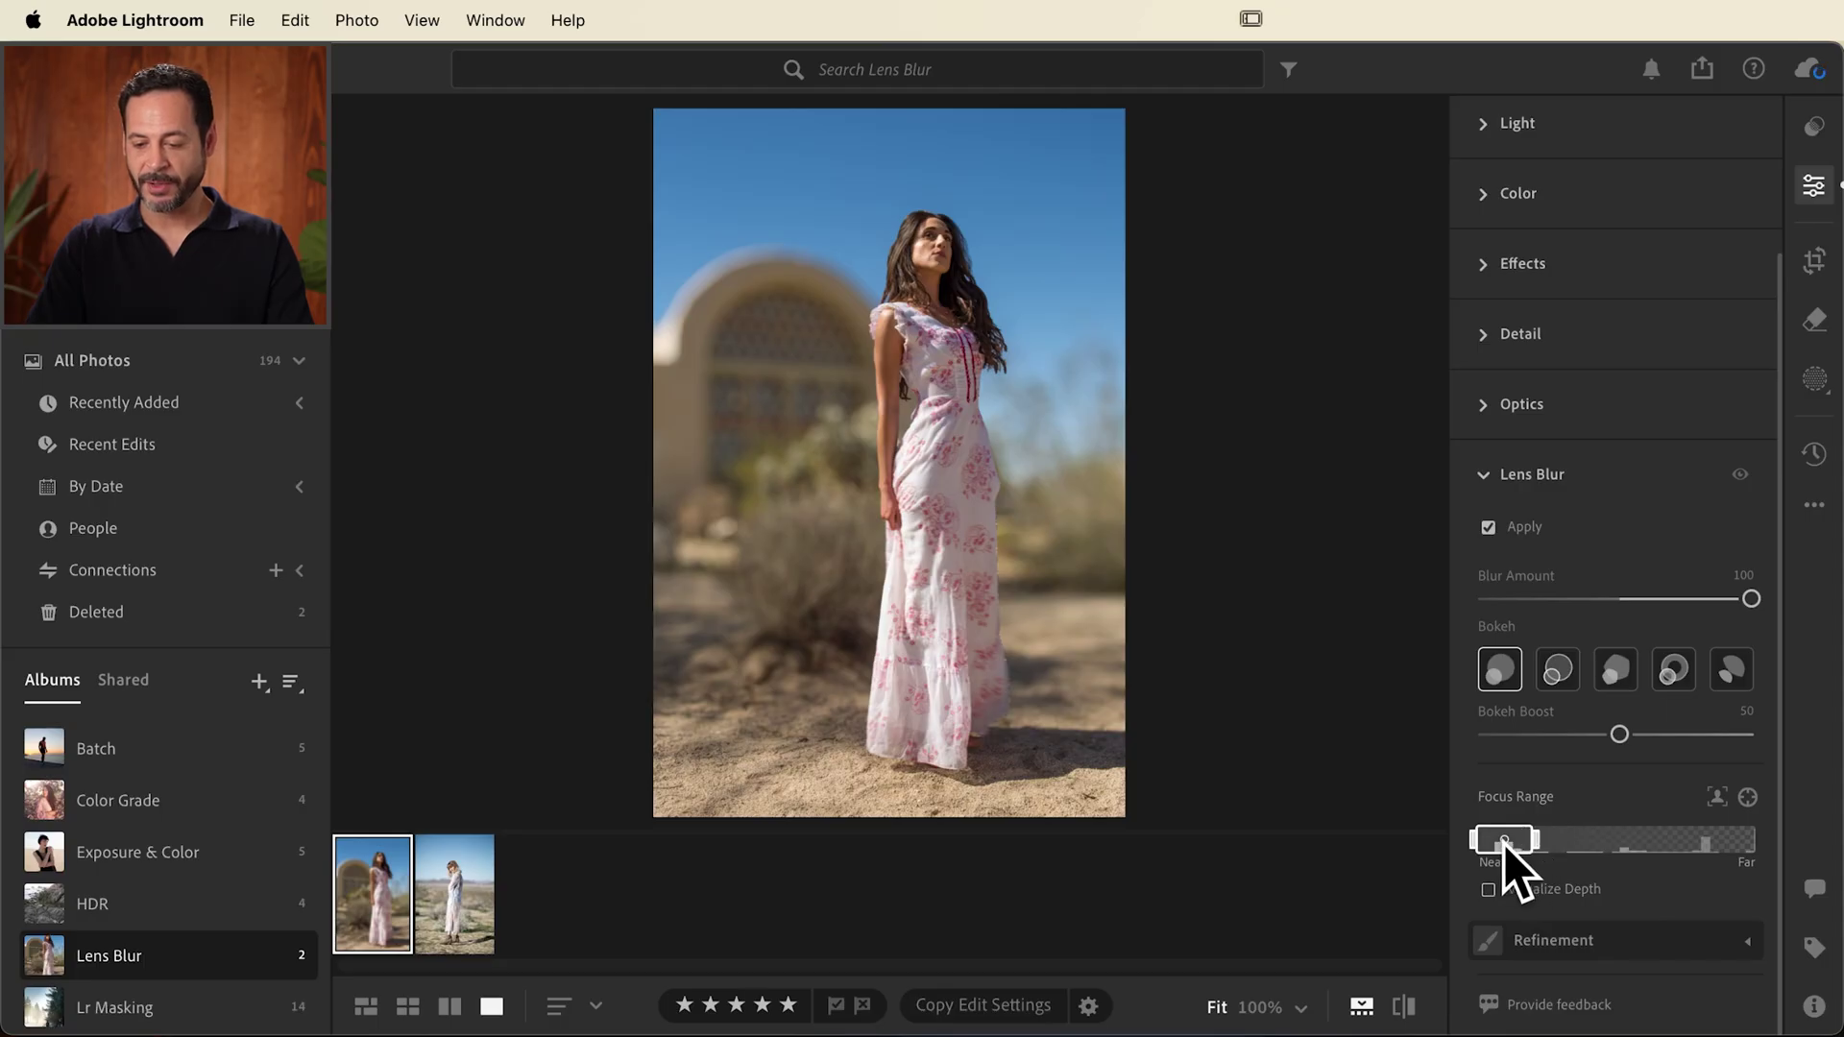
- Shift the Focus Range back to Near, enable Visualize Depth, and fine-tune the range on the depth map
{"action": "left_click_drag", "start_coordinate": [1507, 849], "coordinate": [1604, 830]}
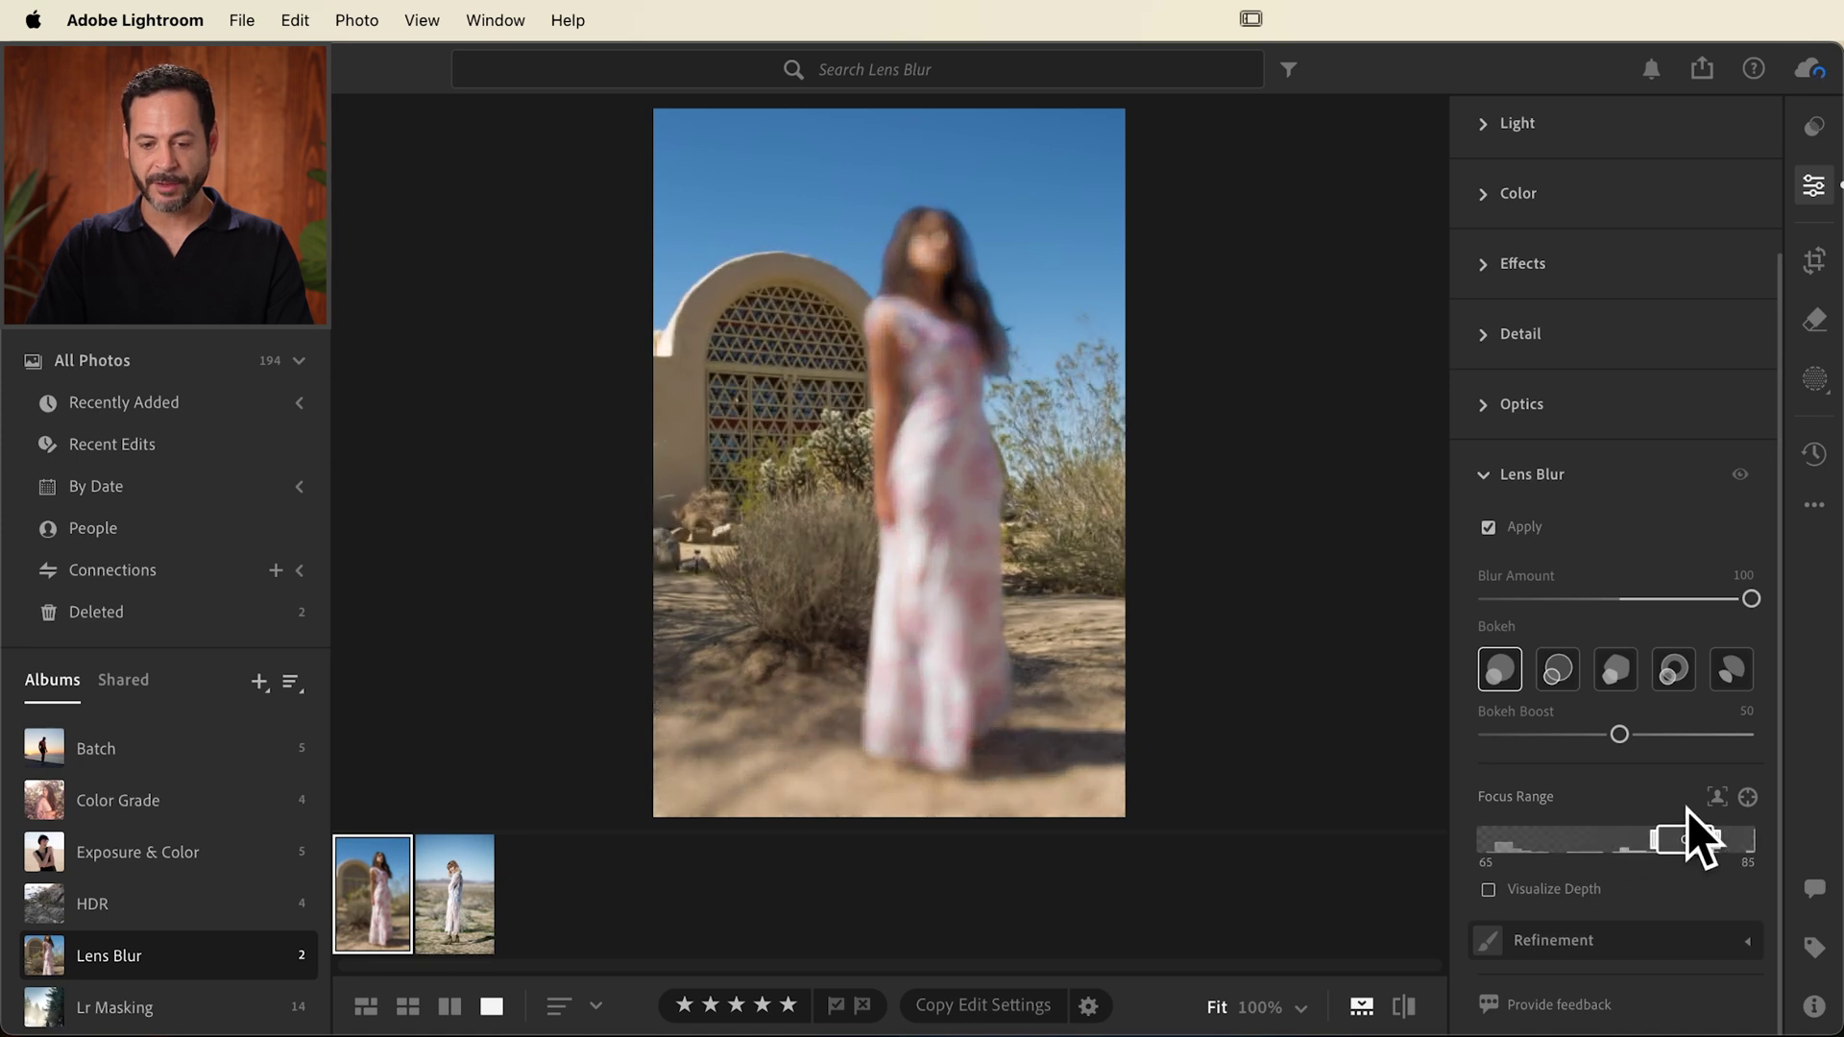
{"action": "left_click_drag", "start_coordinate": [1695, 807], "coordinate": [1514, 832]}
{"action": "left_click", "coordinate": [1488, 890]}
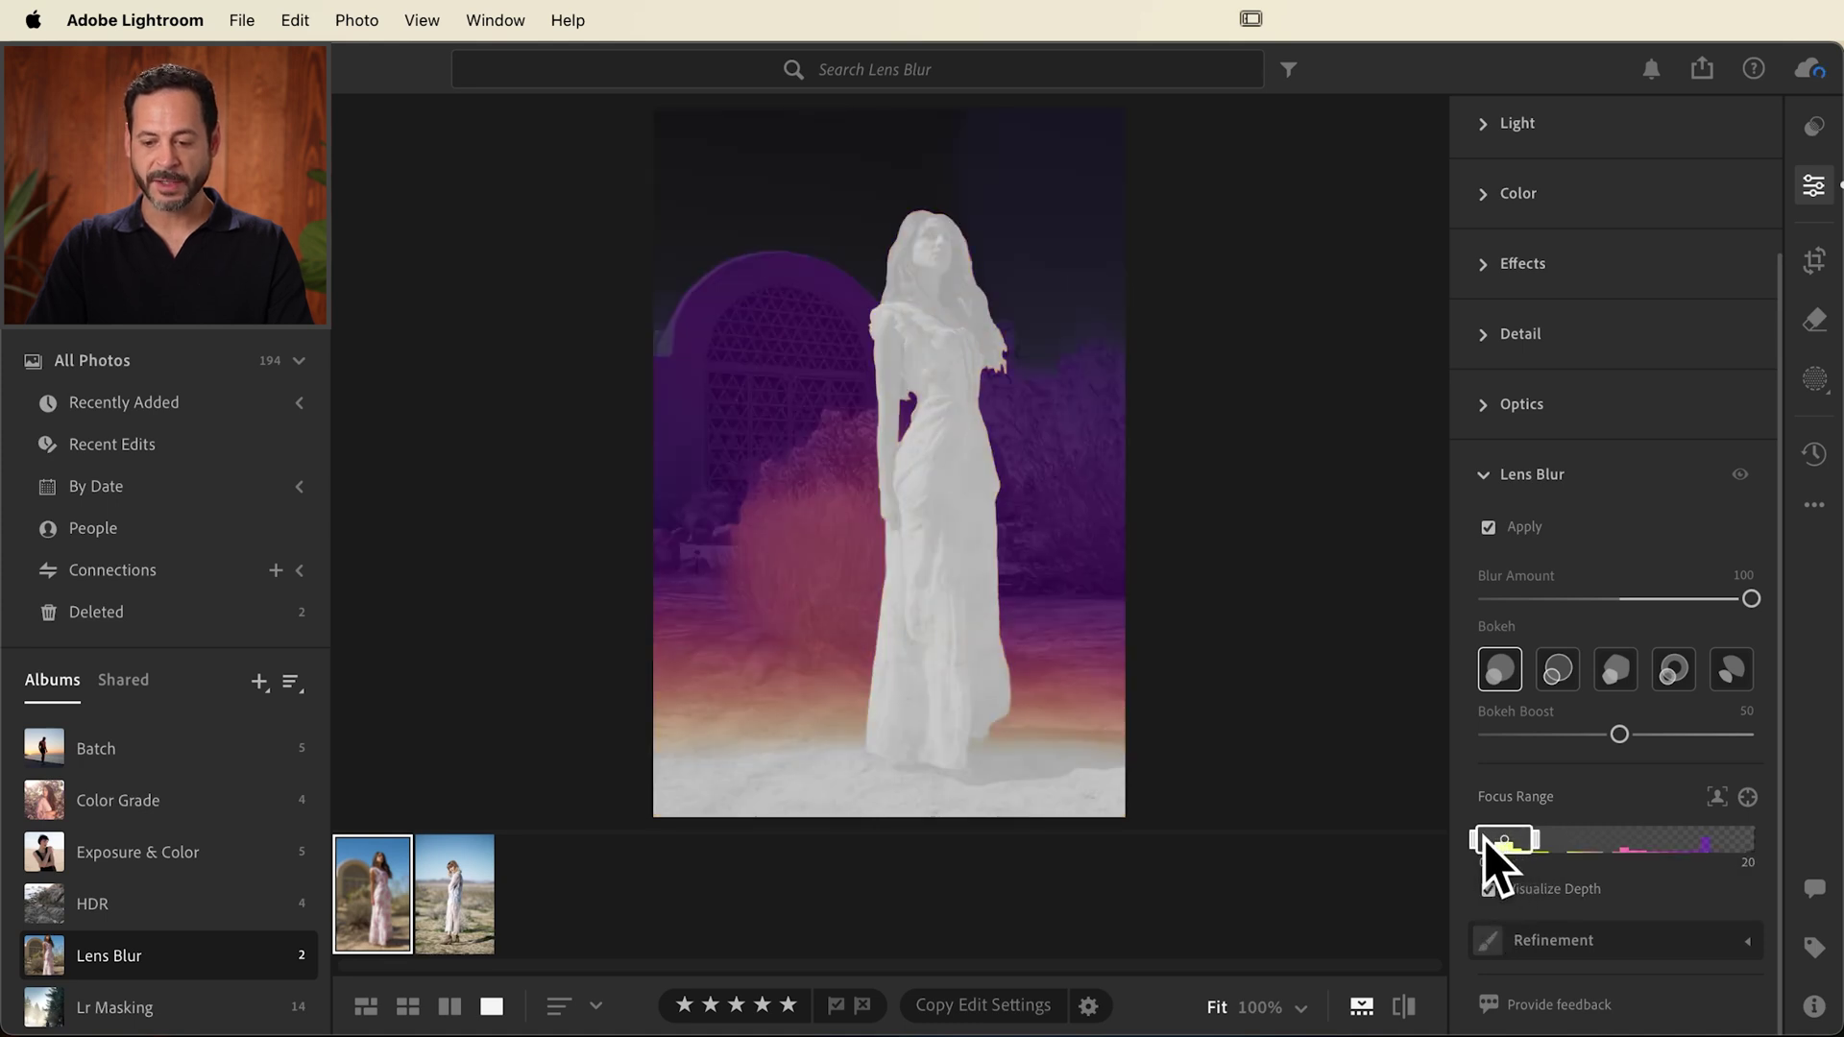
{"action": "mouse_move", "coordinate": [1484, 840]}
{"action": "left_mouse_down"}
{"action": "mouse_move", "coordinate": [1743, 826]}
{"action": "mouse_move", "coordinate": [1462, 827]}
{"action": "left_mouse_up"}
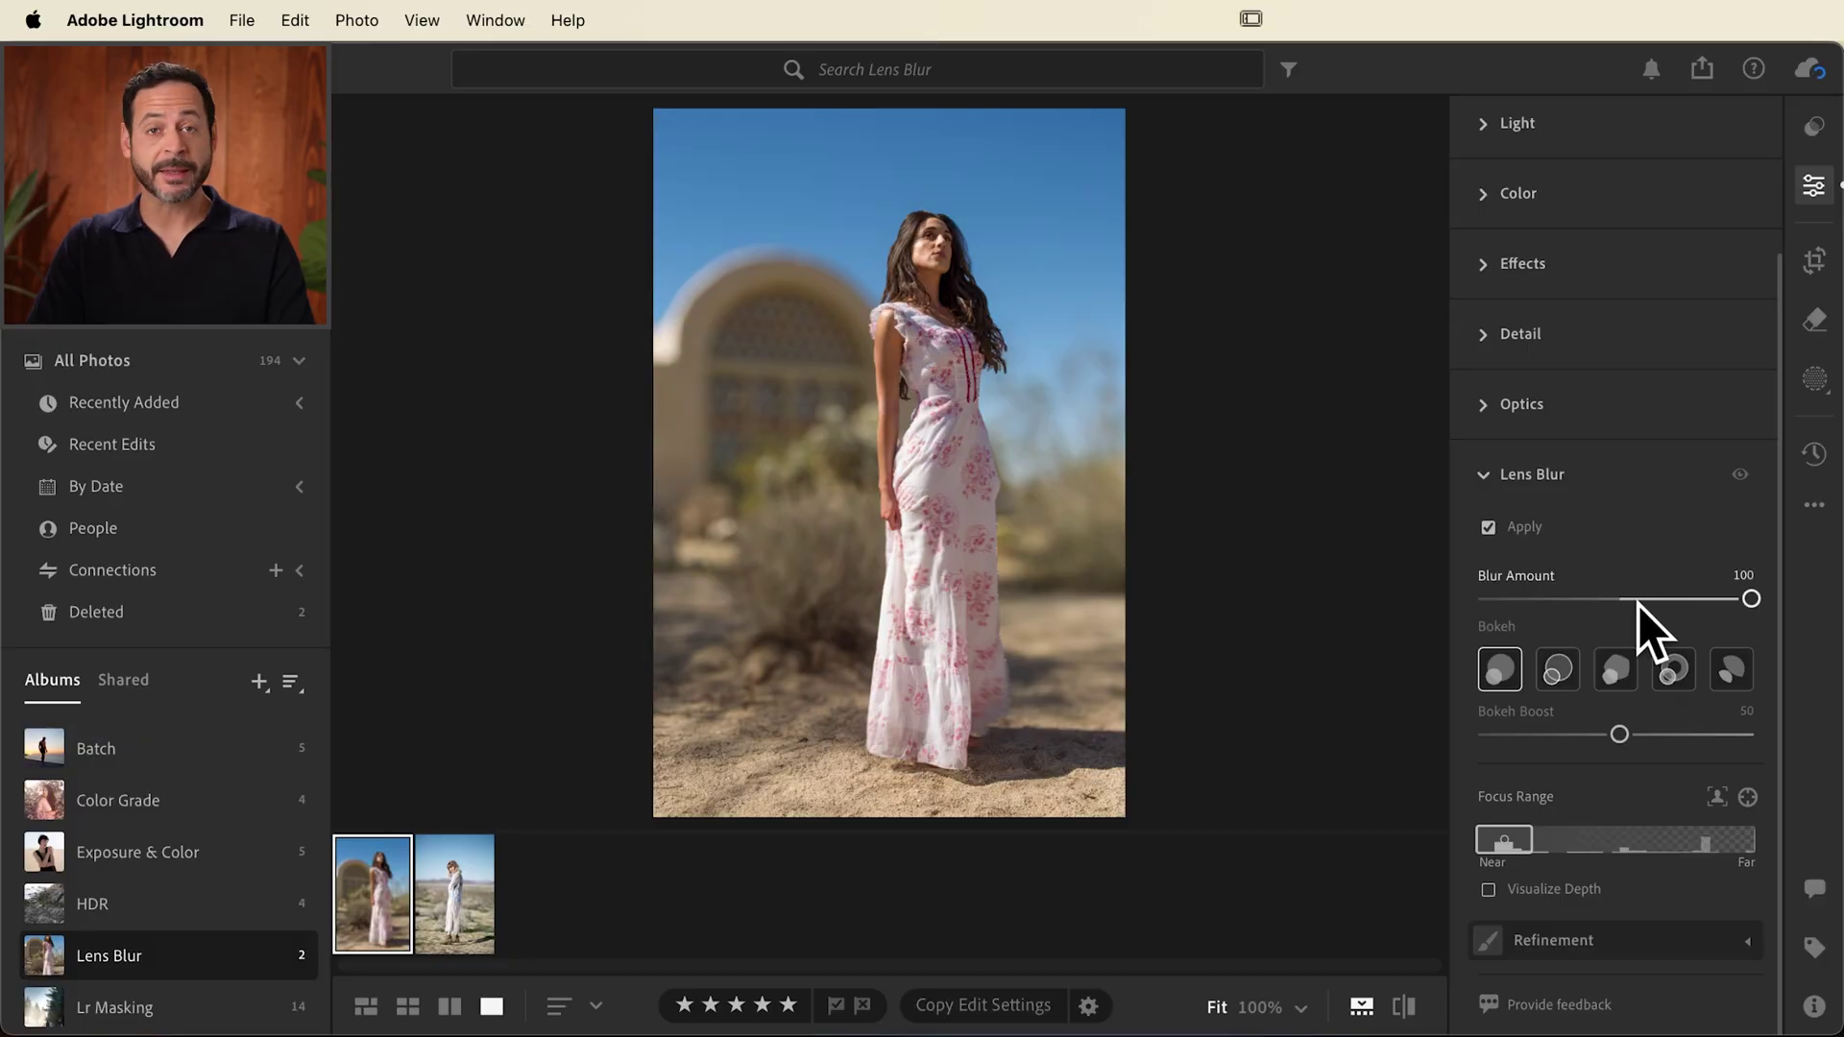
- Push Blur Amount back to 100, then lower it and settle it at 56
{"action": "left_click_drag", "start_coordinate": [1639, 601], "coordinate": [1807, 584]}
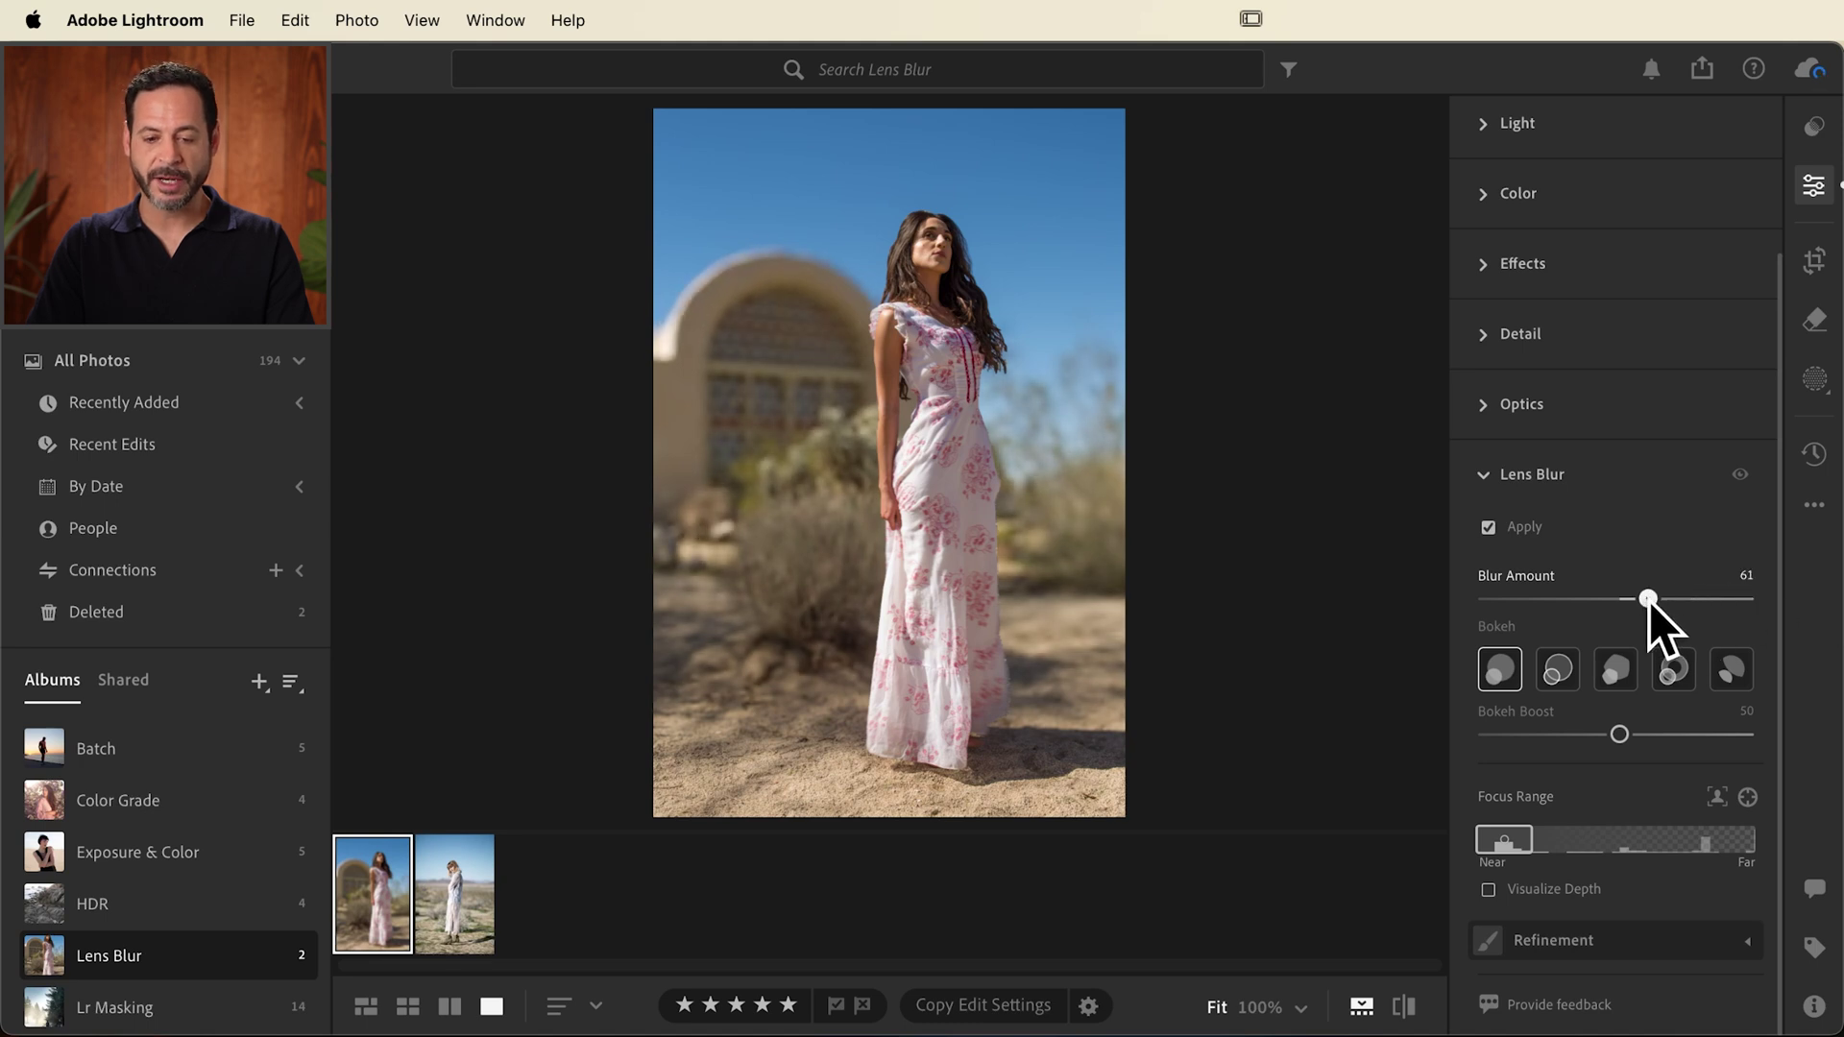
{"action": "left_click_drag", "start_coordinate": [1633, 595], "coordinate": [1627, 595]}
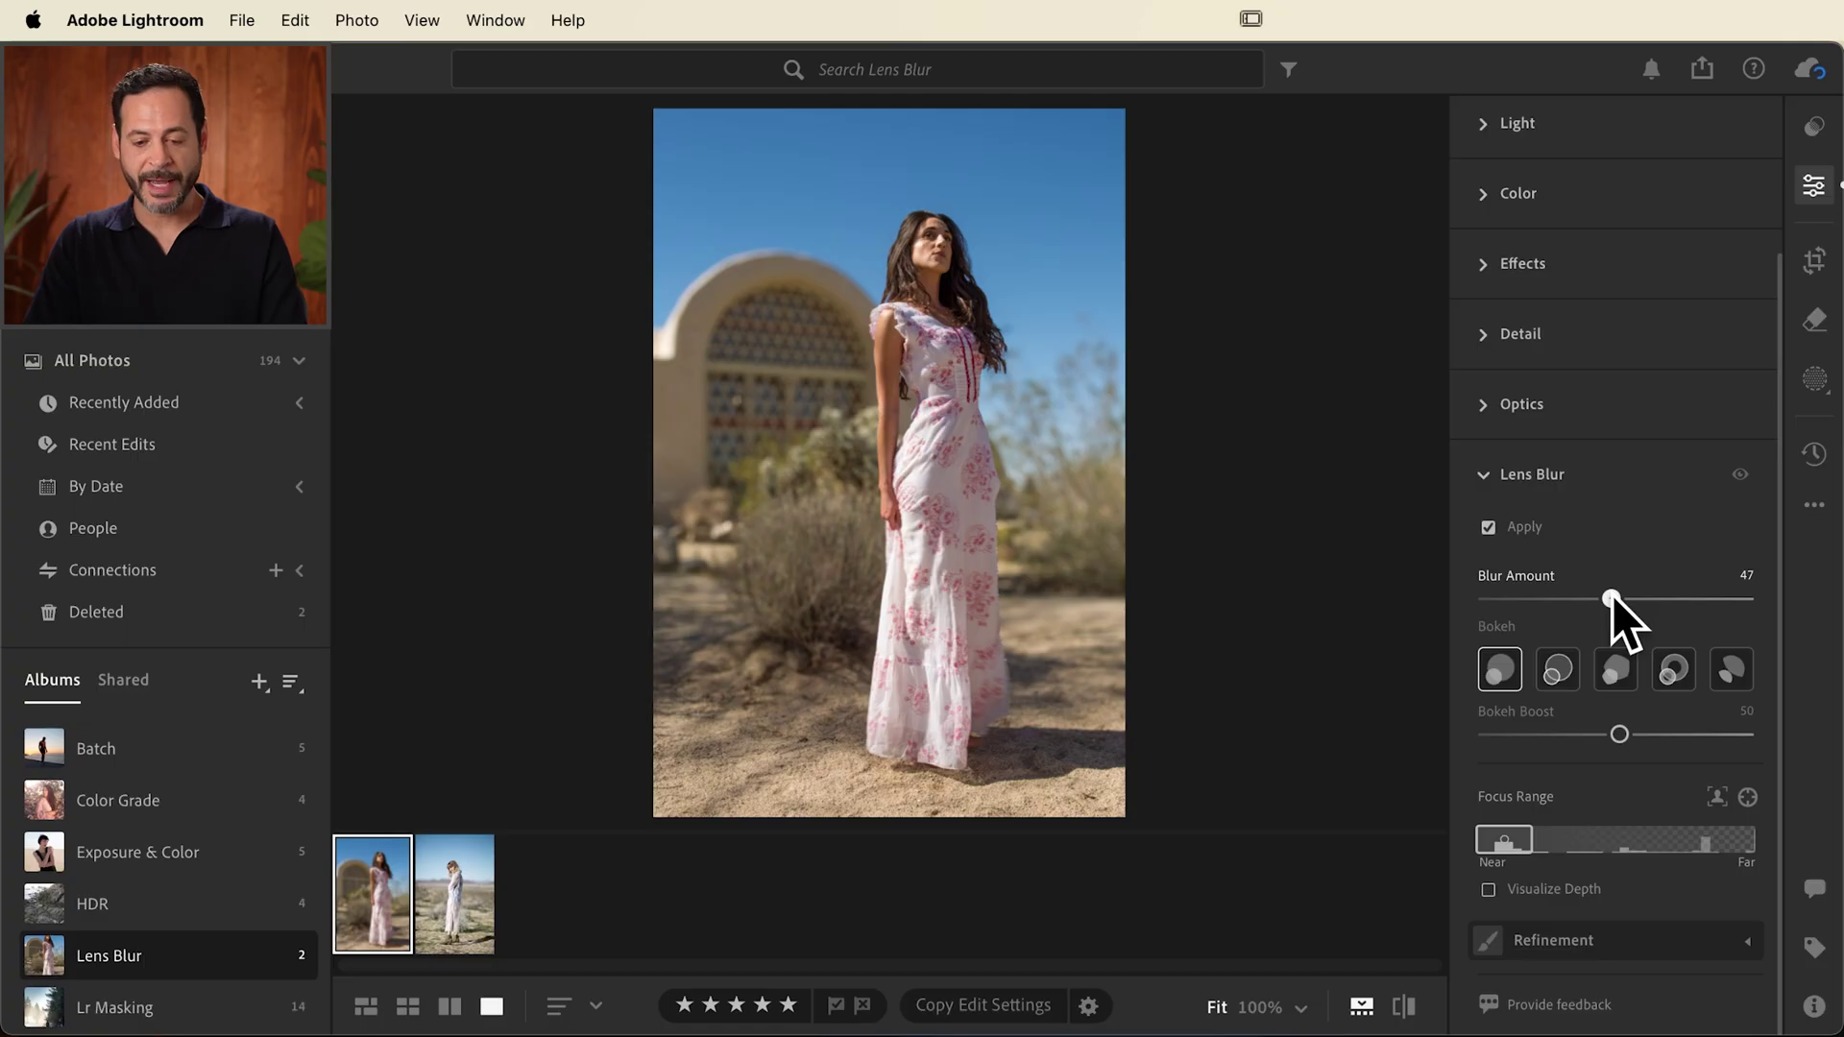
{"action": "left_click_drag", "start_coordinate": [1629, 594], "coordinate": [1634, 596]}
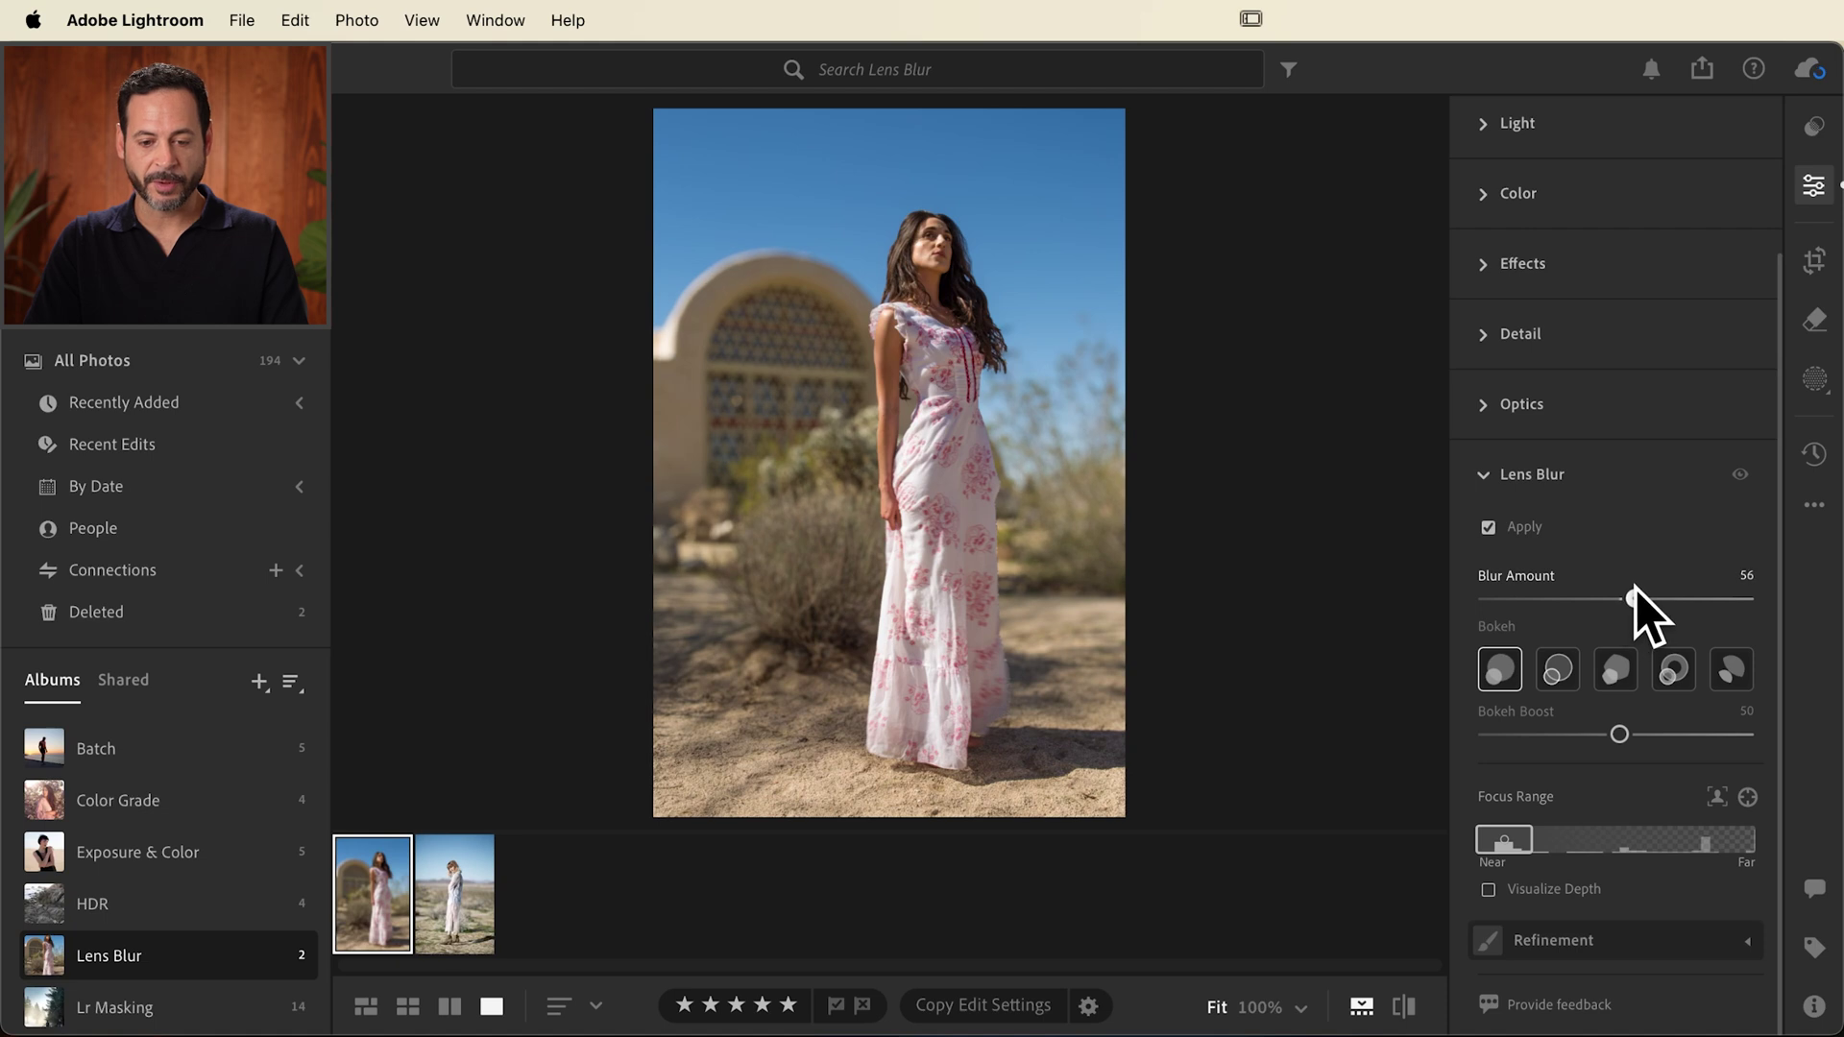
- View her face at 100%, toggle Lens Blur off and on to compare, and open Refinement
{"action": "left_click", "coordinate": [939, 317]}
{"action": "left_click_drag", "start_coordinate": [988, 293], "coordinate": [1255, 630]}
{"action": "left_click", "coordinate": [1494, 527]}
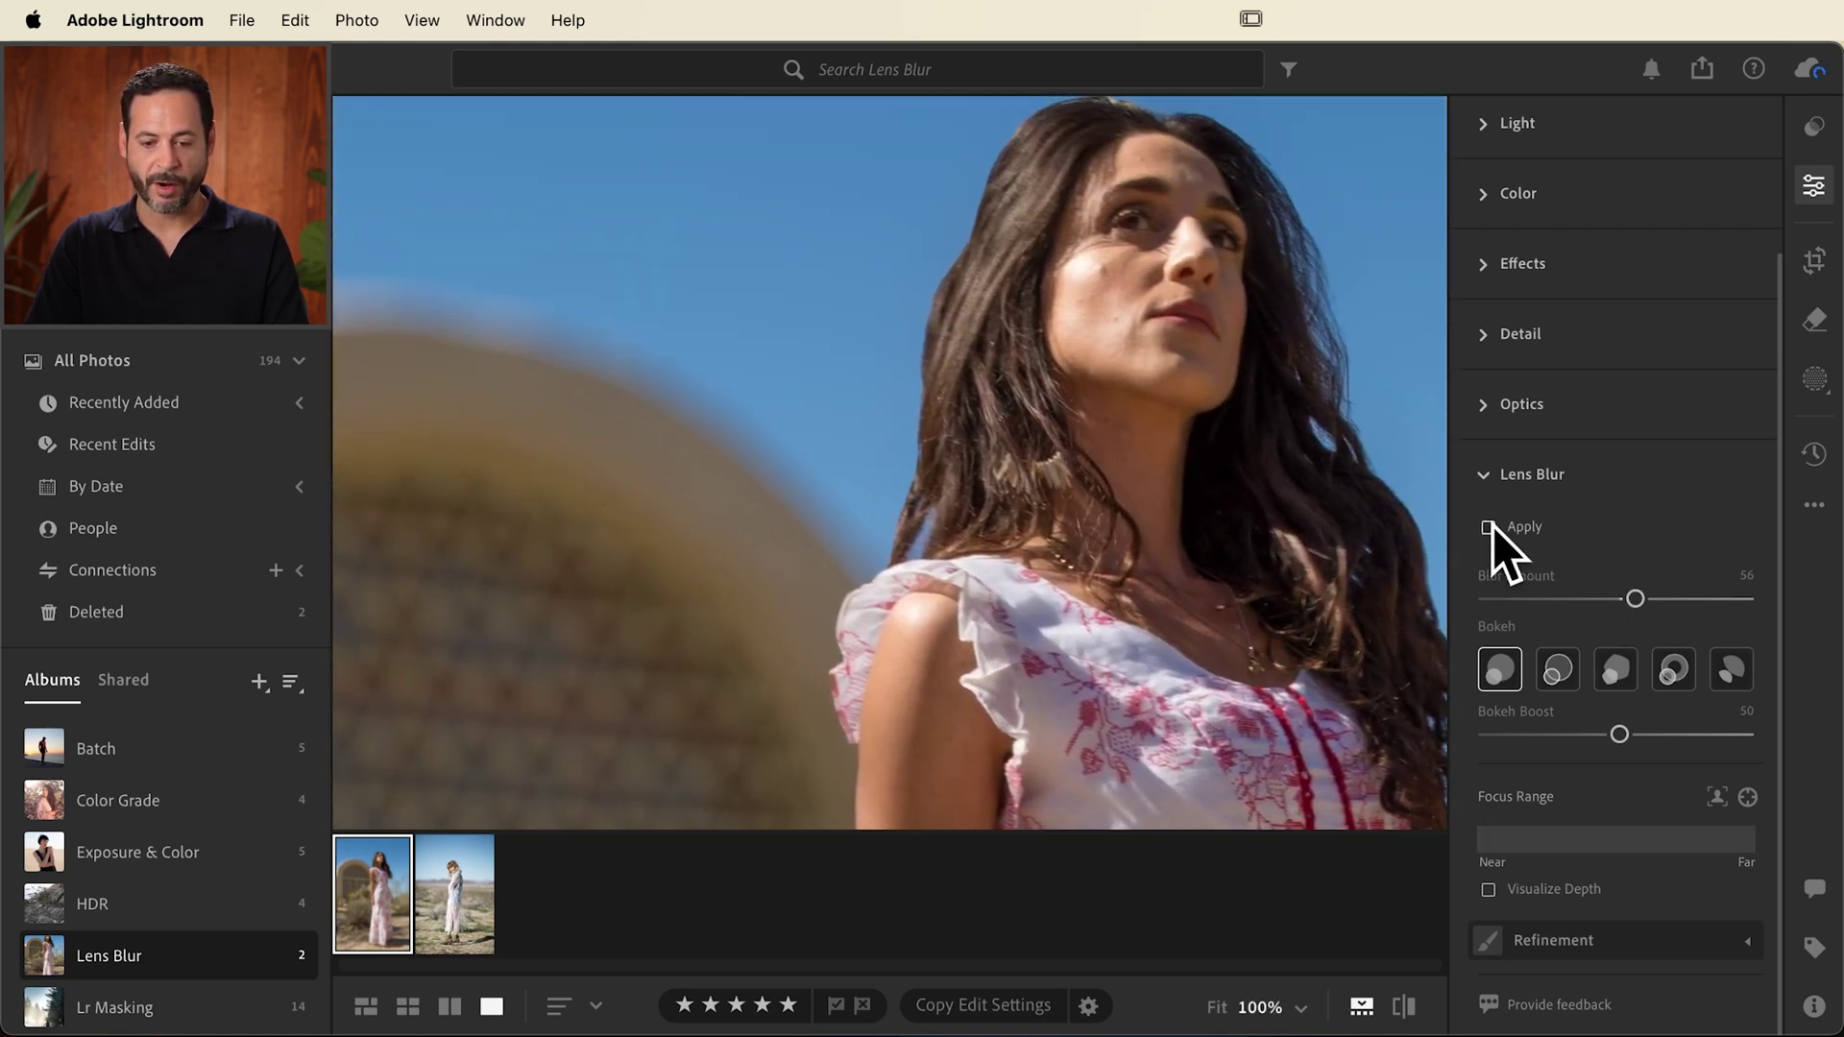
{"action": "left_click", "coordinate": [1495, 526]}
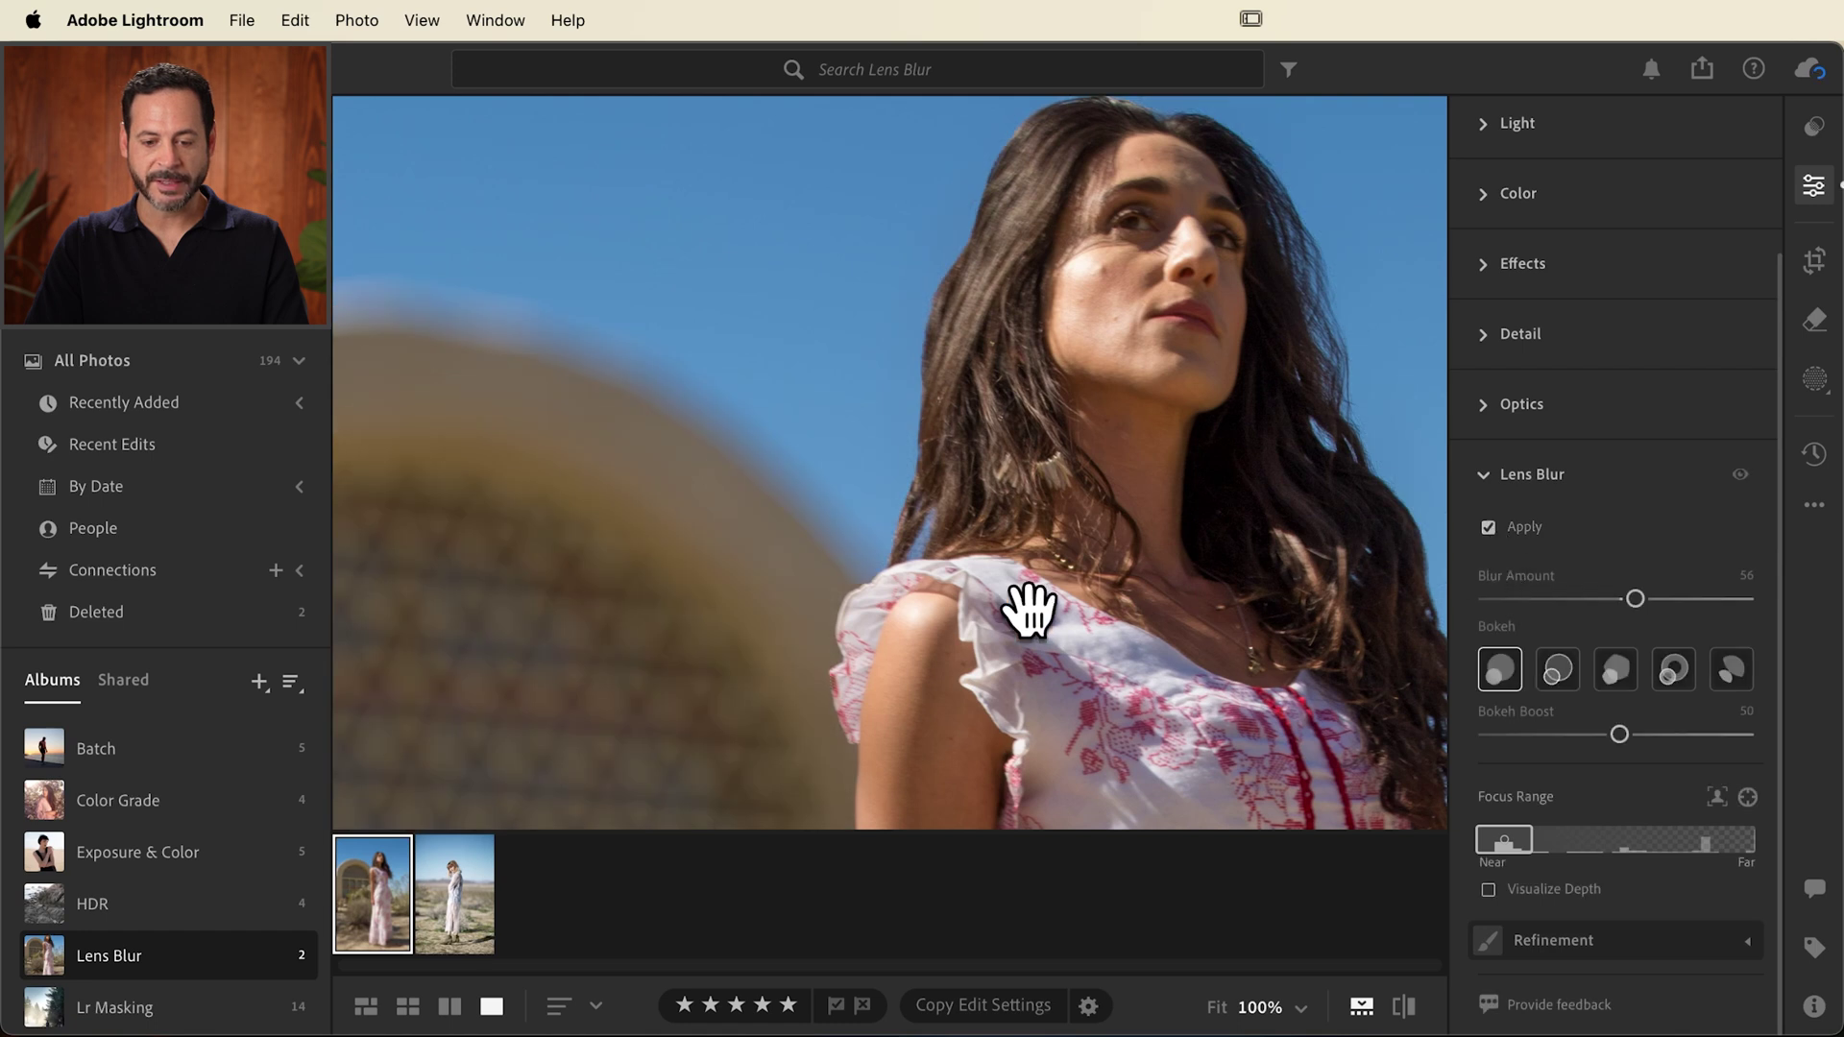
{"action": "left_click_drag", "start_coordinate": [782, 618], "coordinate": [826, 634]}
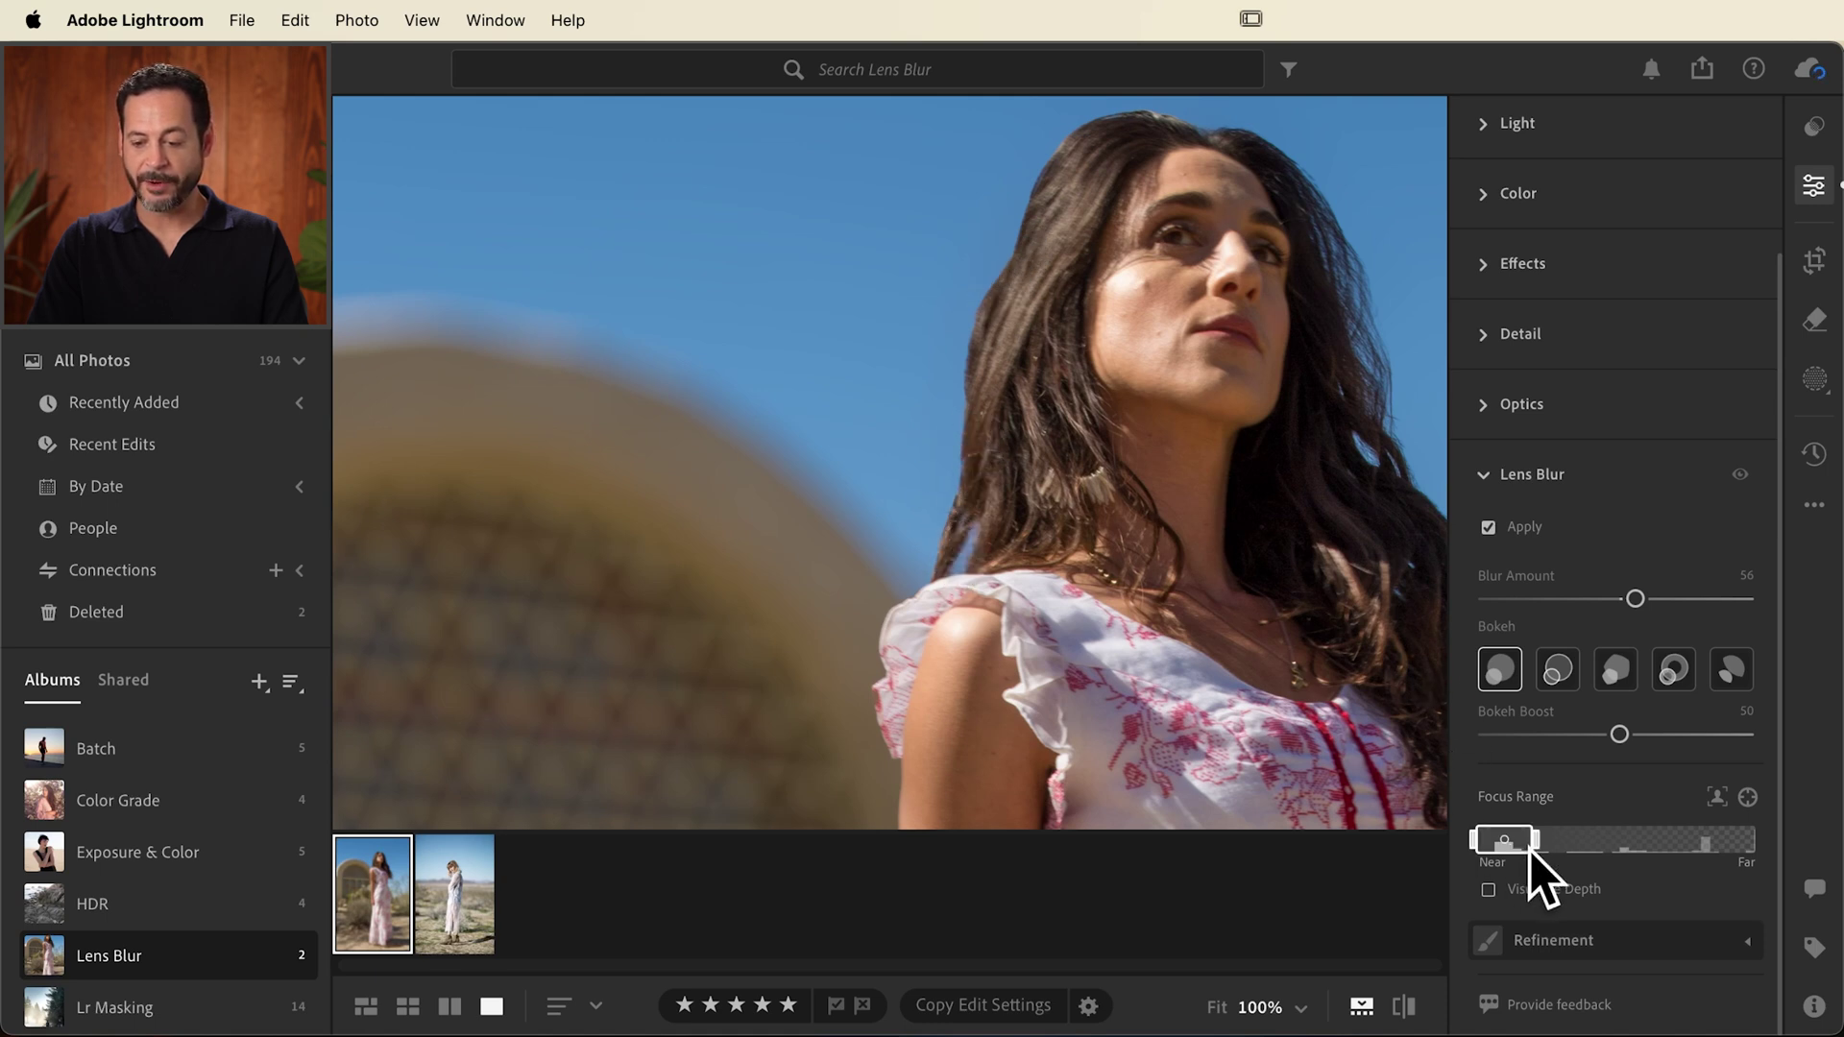
{"action": "left_click", "coordinate": [1591, 936]}
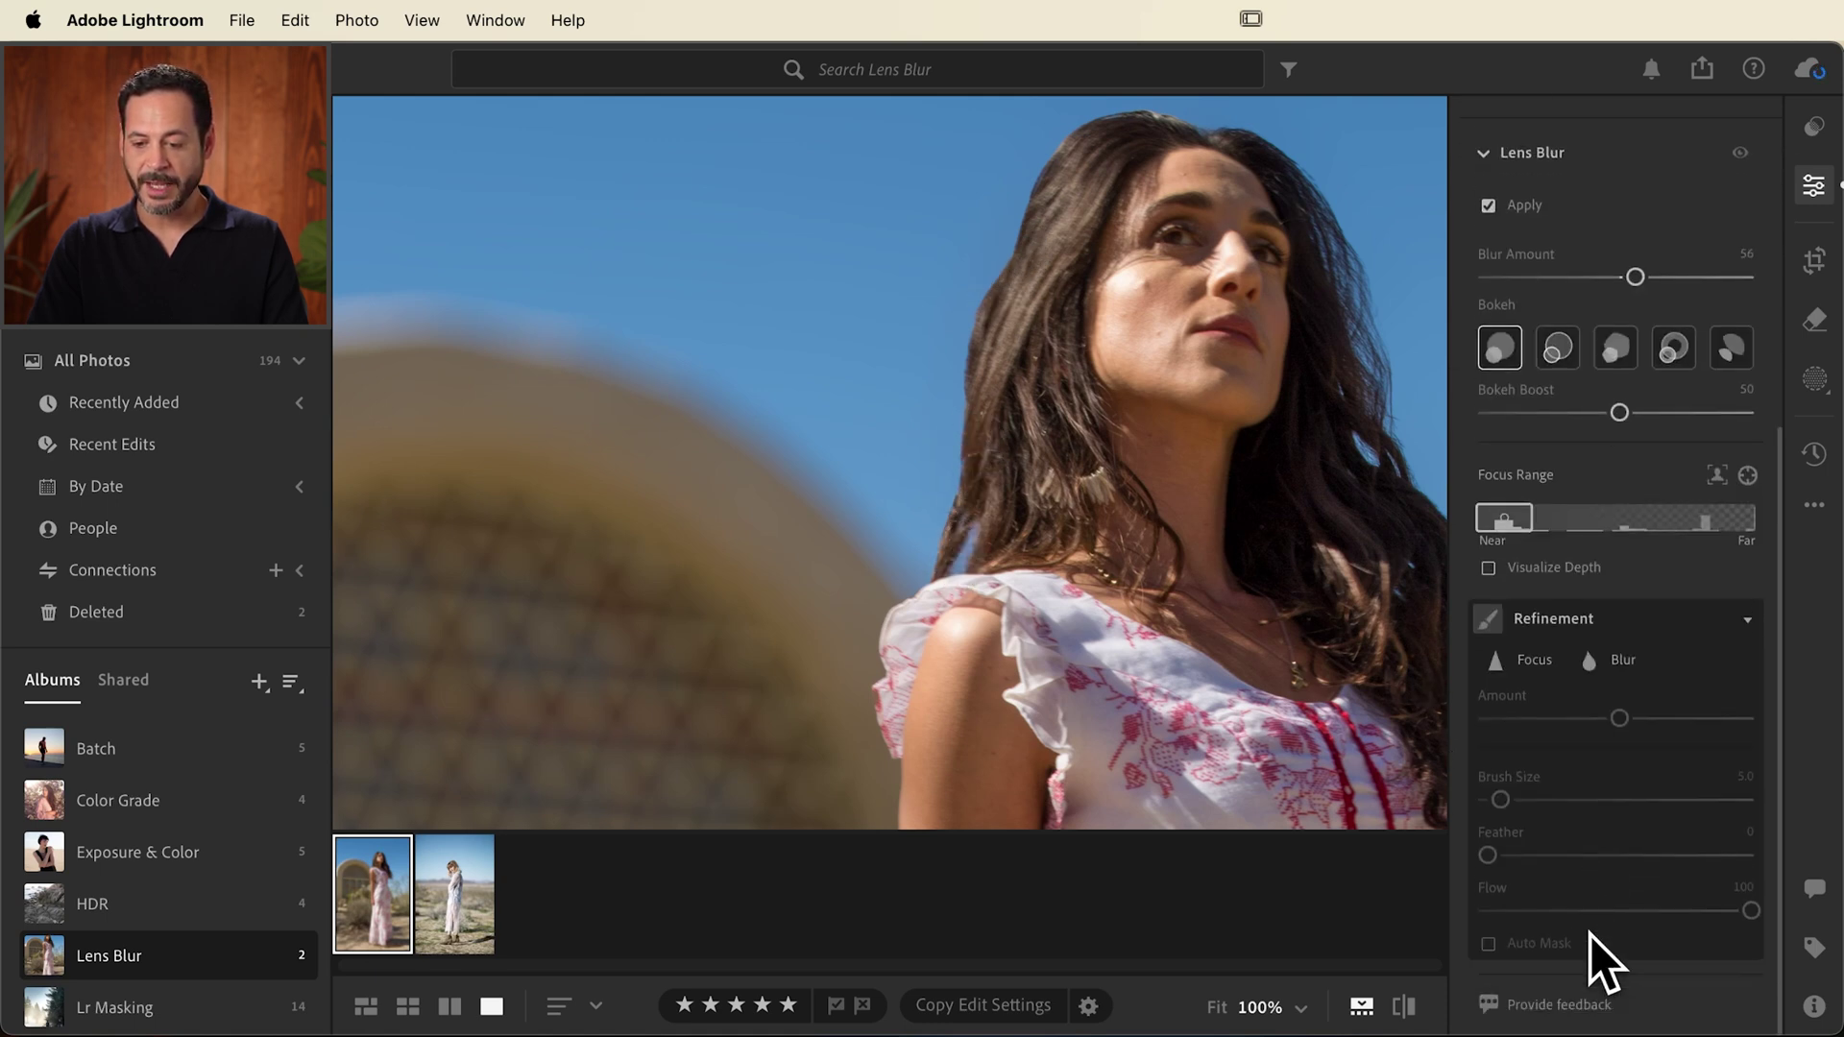
- Brush Focus refinement along the woman's hair edges, then collapse the Refinement options
{"action": "left_click", "coordinate": [1530, 664]}
{"action": "mouse_move", "coordinate": [949, 389]}
{"action": "left_mouse_down"}
{"action": "mouse_move", "coordinate": [981, 295]}
{"action": "mouse_move", "coordinate": [926, 569]}
{"action": "mouse_move", "coordinate": [979, 446]}
{"action": "mouse_move", "coordinate": [976, 355]}
{"action": "mouse_move", "coordinate": [1031, 145]}
{"action": "mouse_move", "coordinate": [1030, 183]}
{"action": "mouse_move", "coordinate": [1104, 116]}
{"action": "mouse_move", "coordinate": [1209, 120]}
{"action": "mouse_move", "coordinate": [1142, 101]}
{"action": "mouse_move", "coordinate": [1102, 108]}
{"action": "mouse_move", "coordinate": [1255, 125]}
{"action": "mouse_move", "coordinate": [1334, 194]}
{"action": "mouse_move", "coordinate": [1440, 529]}
{"action": "mouse_move", "coordinate": [1383, 370]}
{"action": "left_mouse_up"}
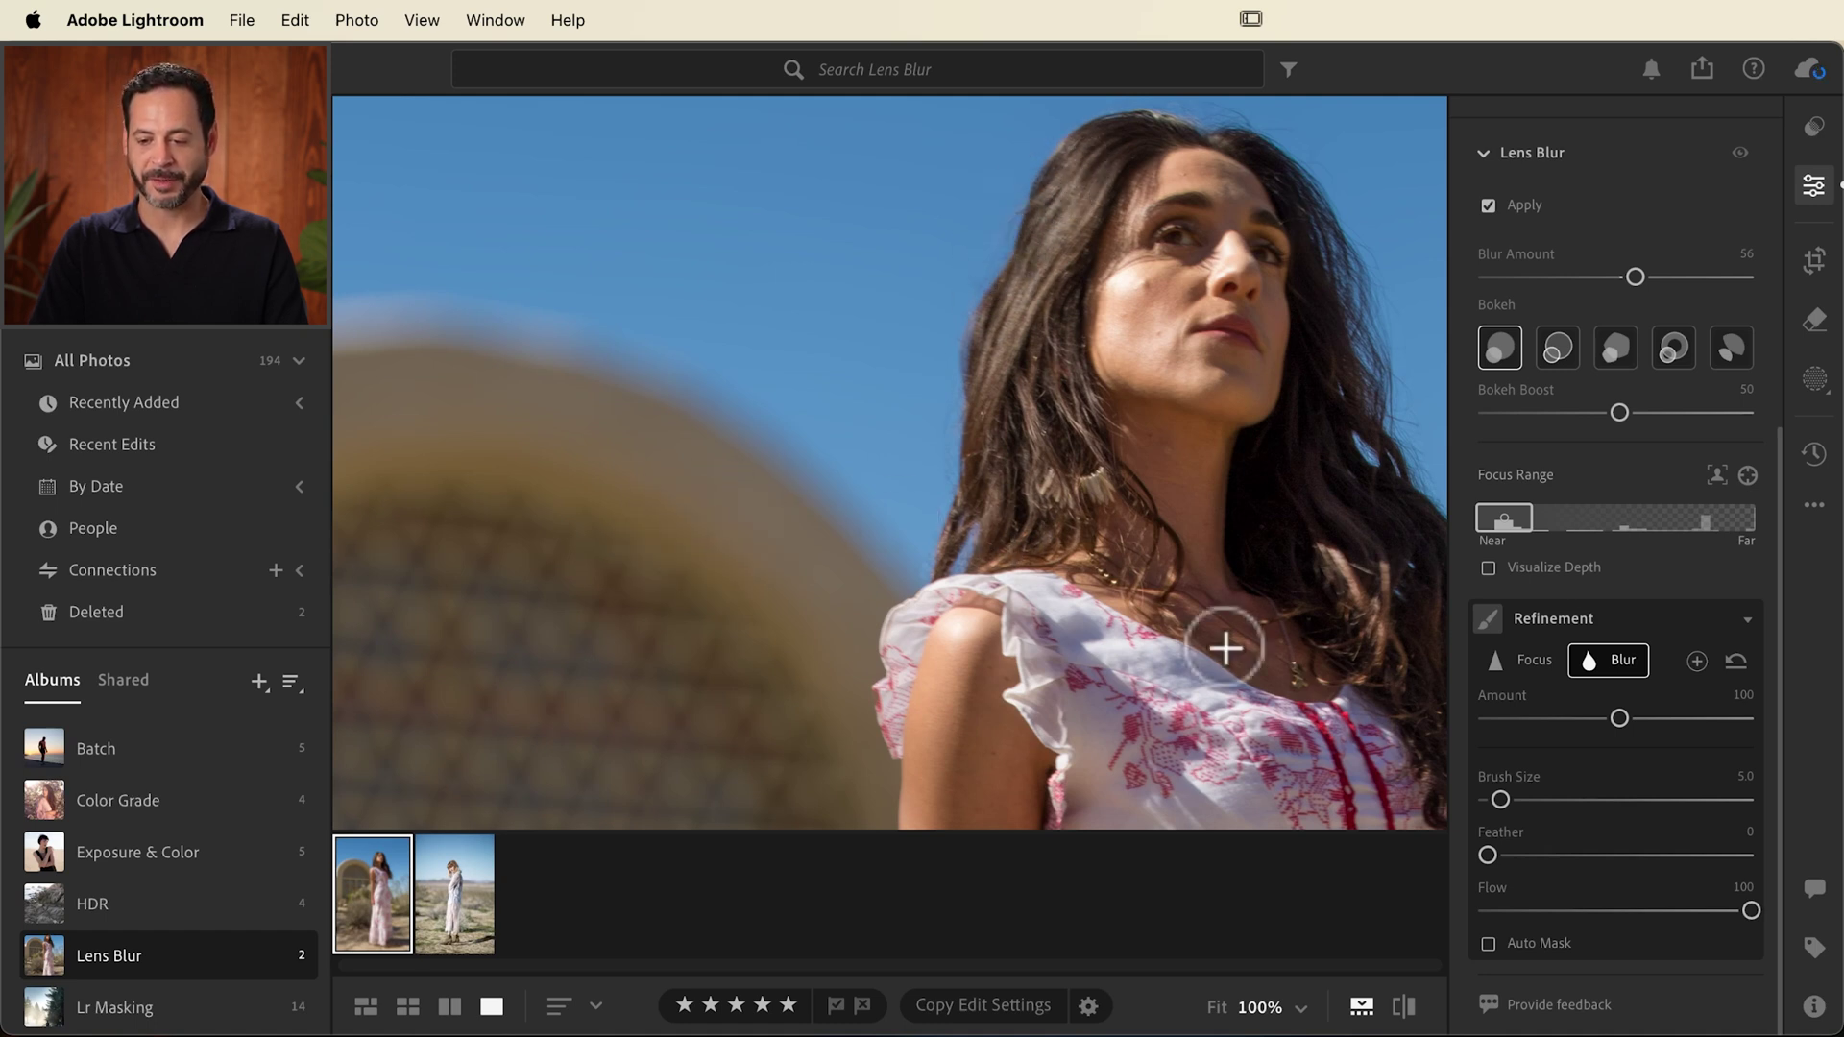
{"action": "left_click", "coordinate": [1552, 620]}
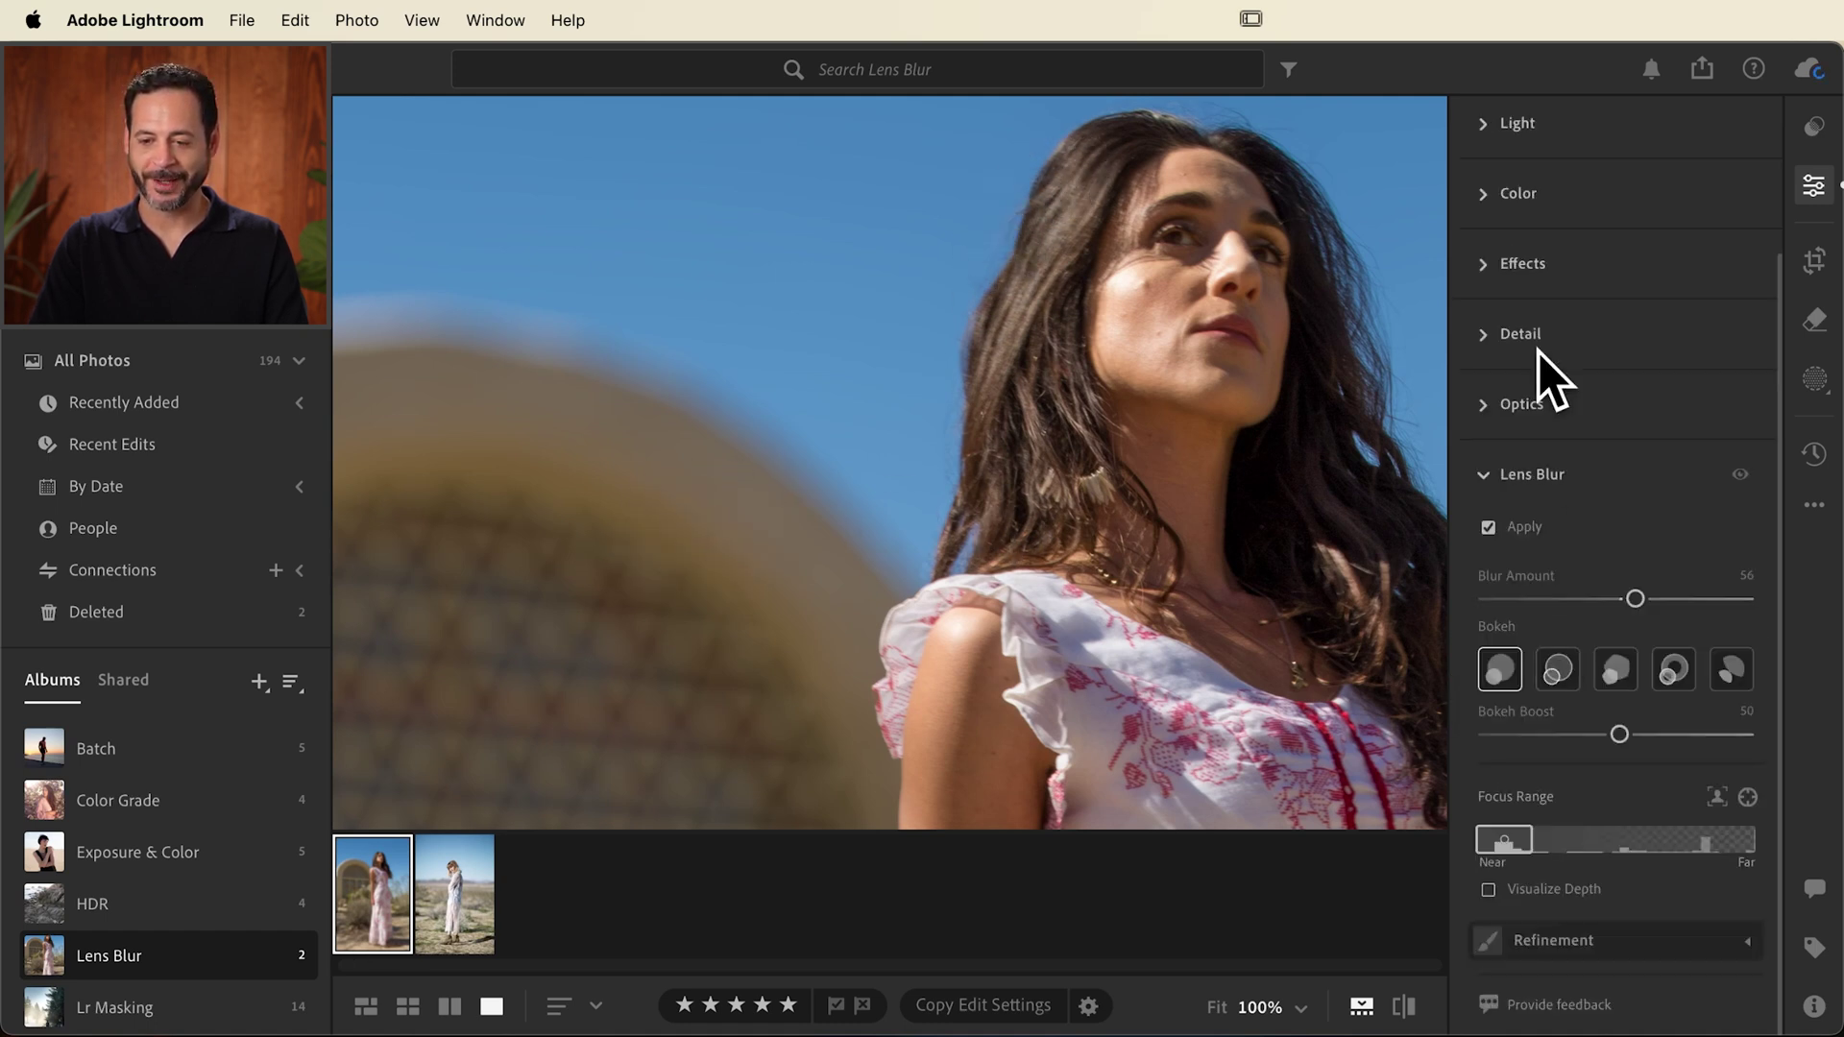
{"action": "left_click", "coordinate": [1139, 476]}
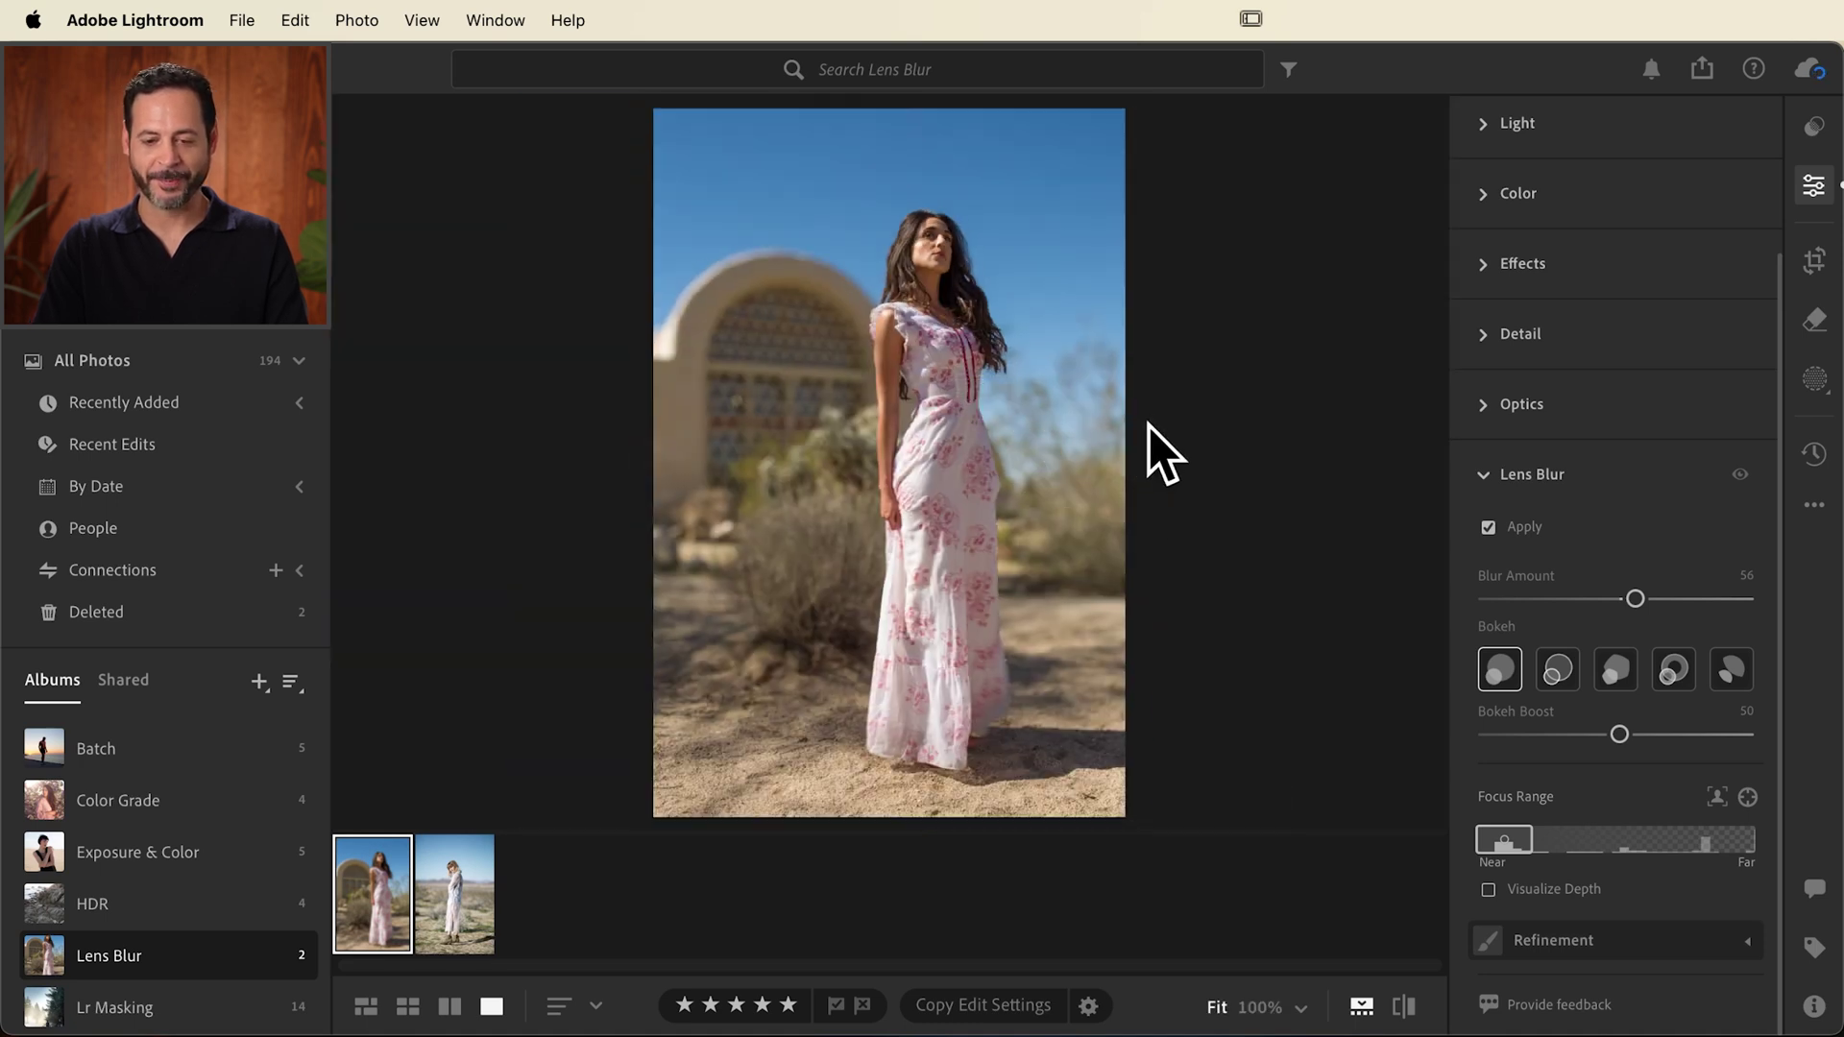
{"action": "key", "text": "backslash"}
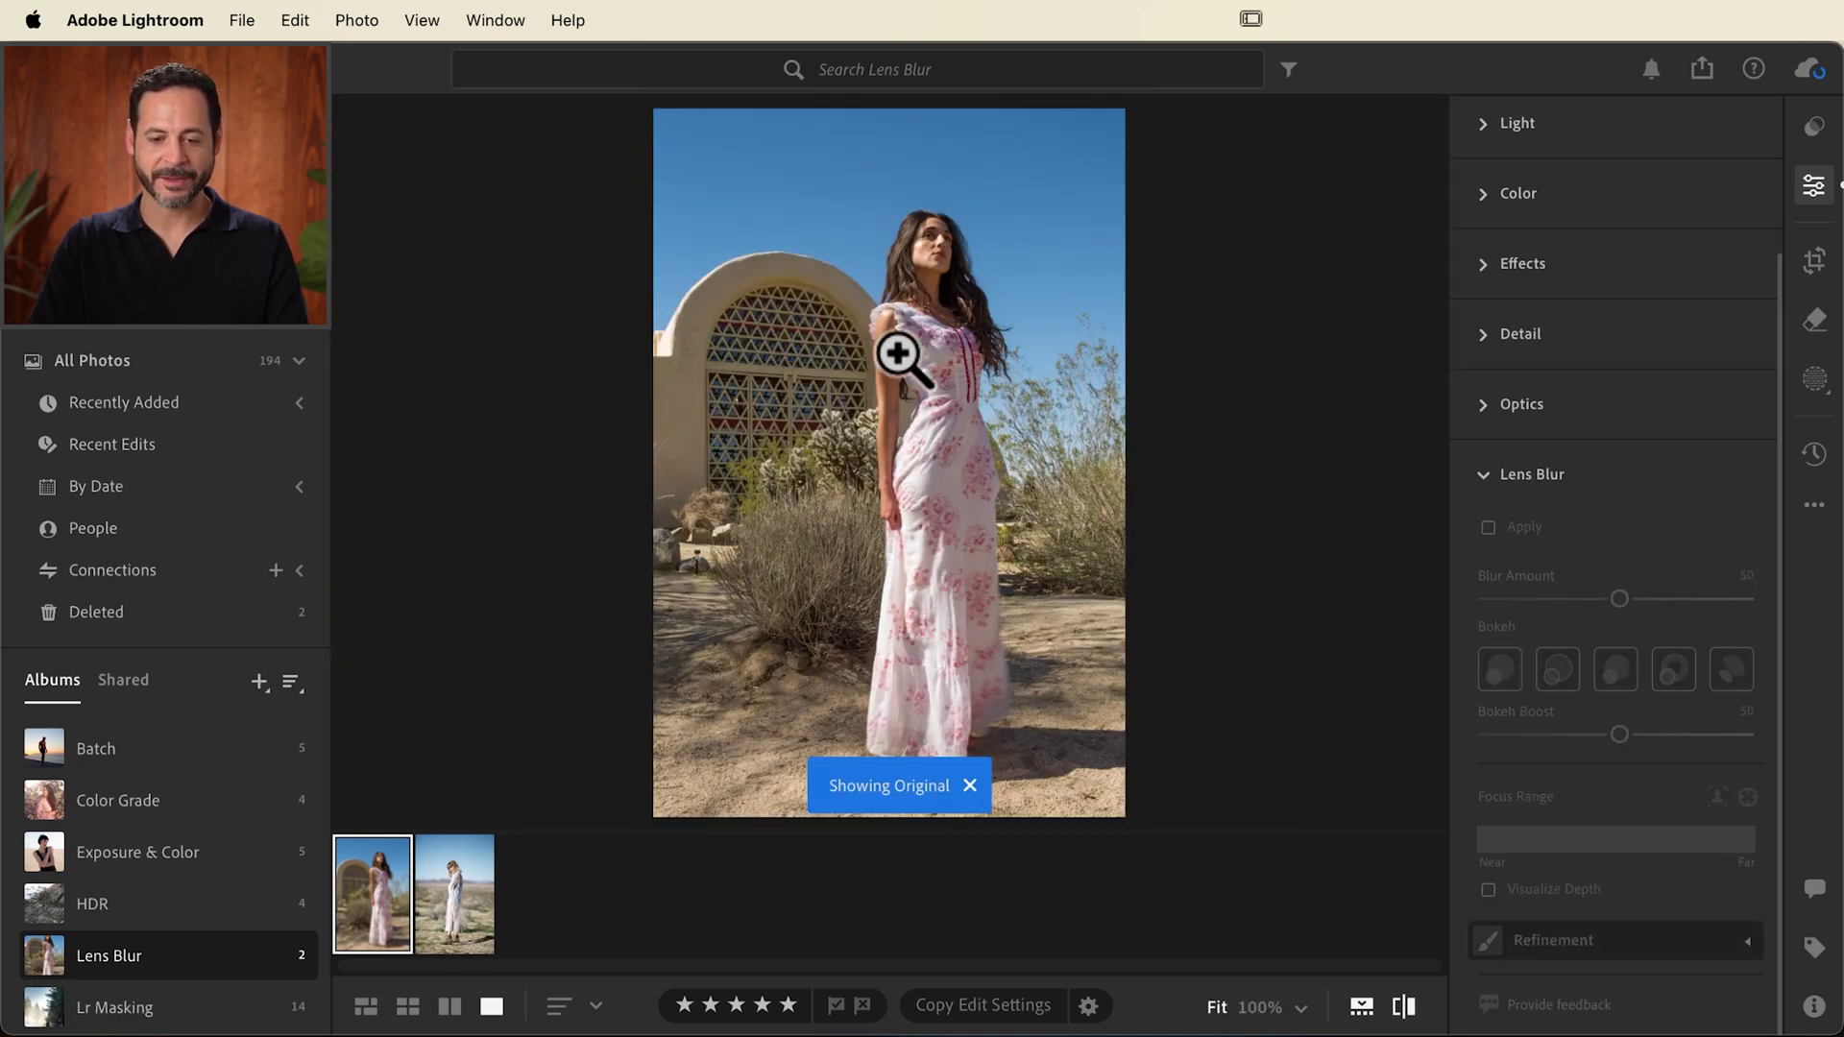
{"action": "left_click", "coordinate": [894, 308]}
{"action": "left_click_drag", "start_coordinate": [931, 268], "coordinate": [976, 646]}
{"action": "key", "text": "backslash"}
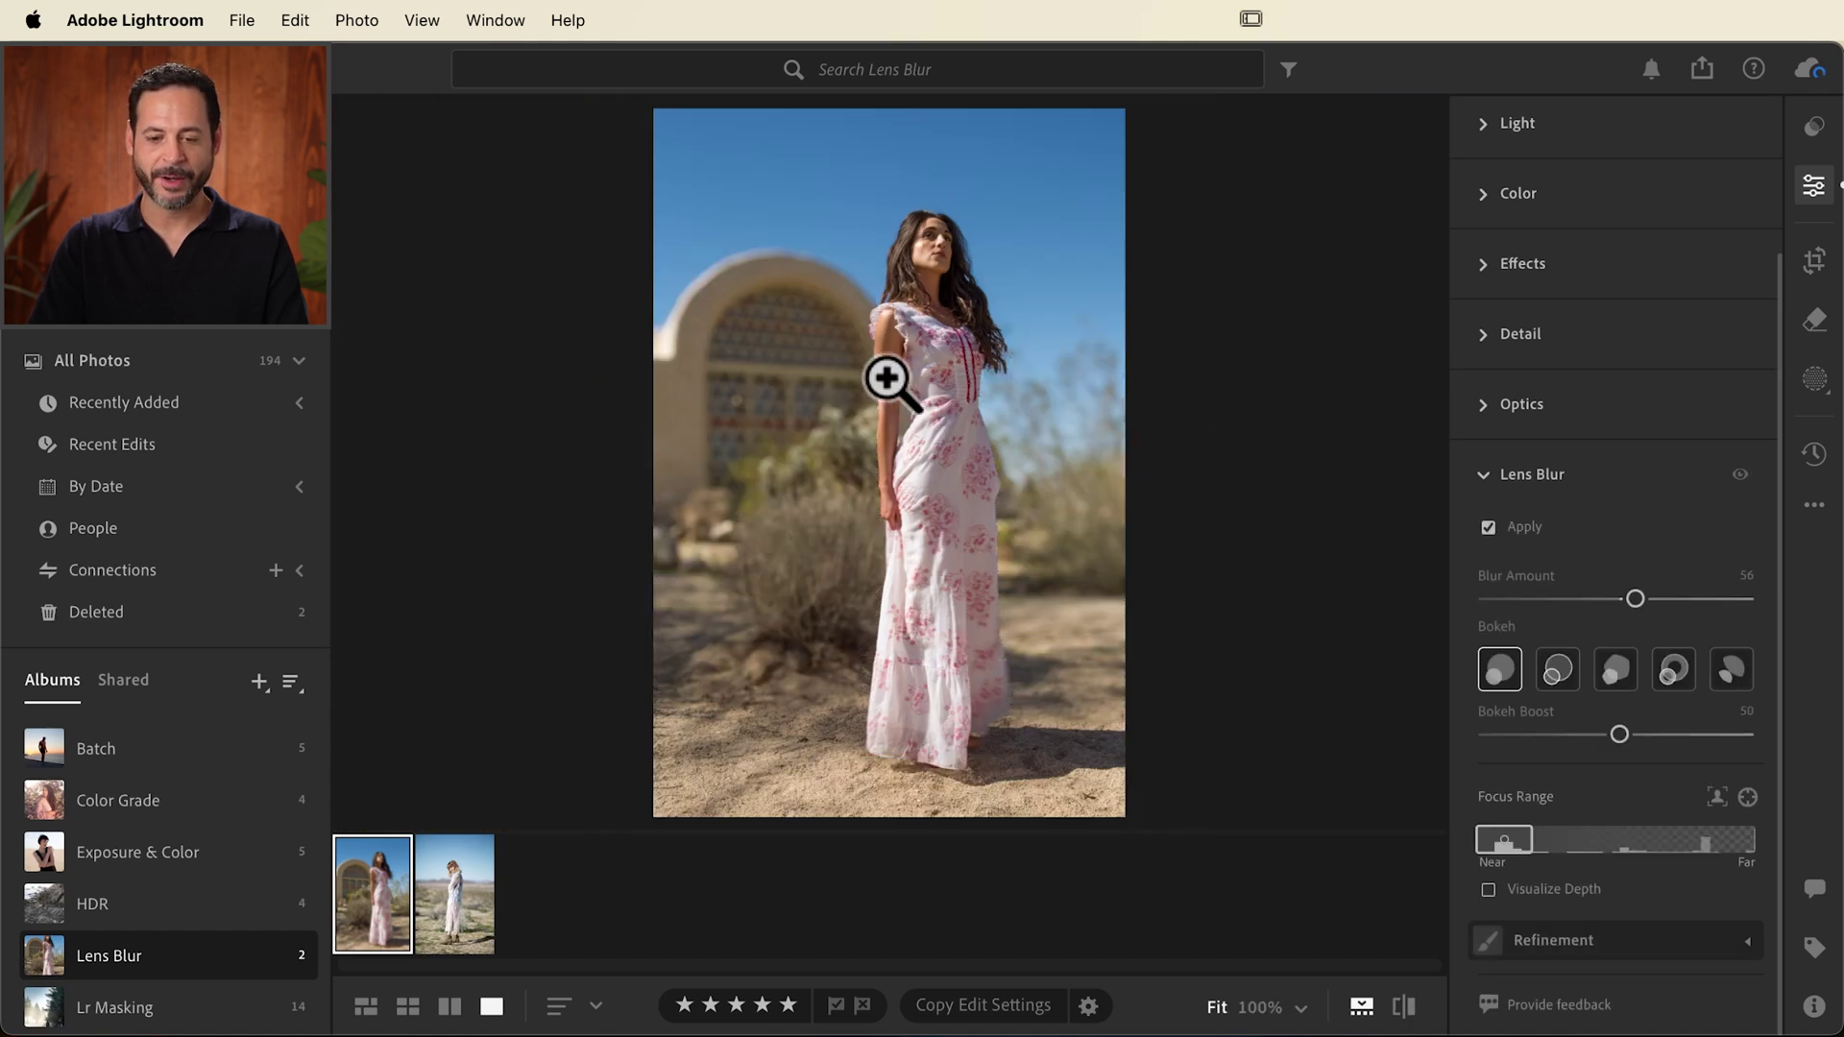
{"action": "left_click", "coordinate": [851, 353]}
{"action": "left_click_drag", "start_coordinate": [914, 255], "coordinate": [820, 762]}
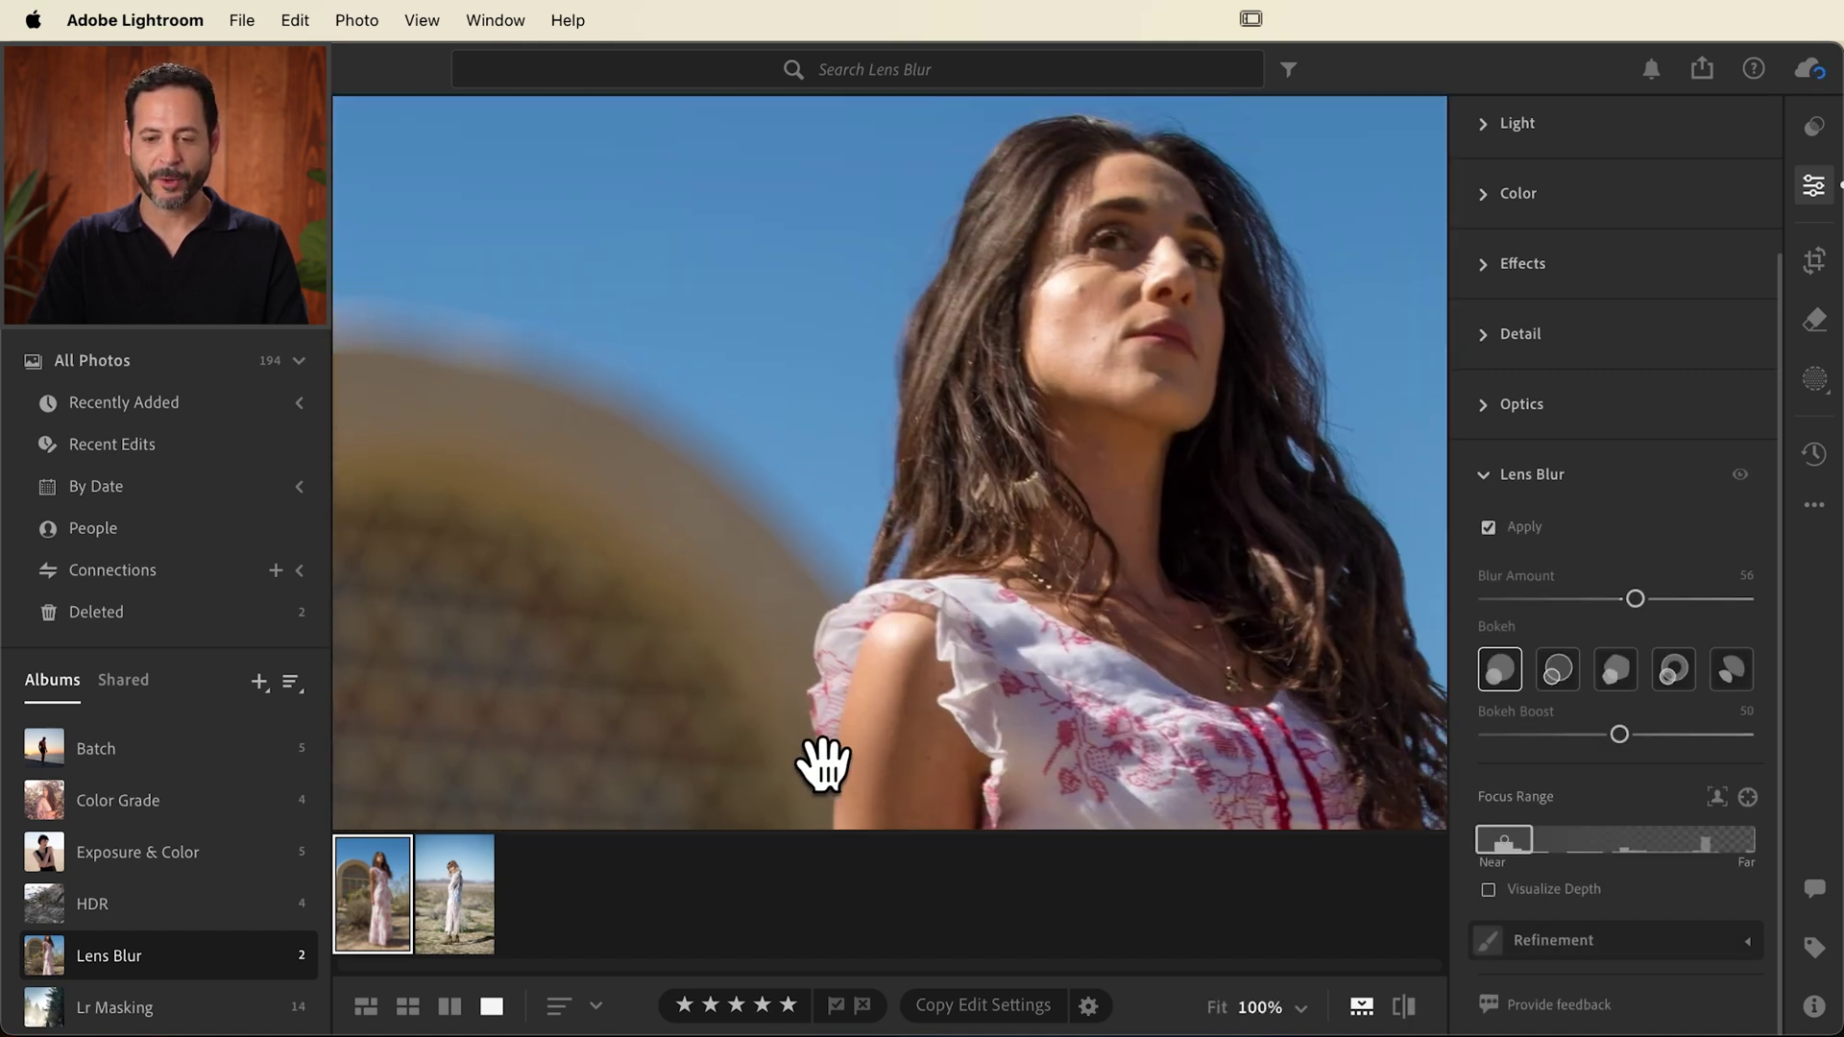
{"action": "left_click", "coordinate": [819, 766]}
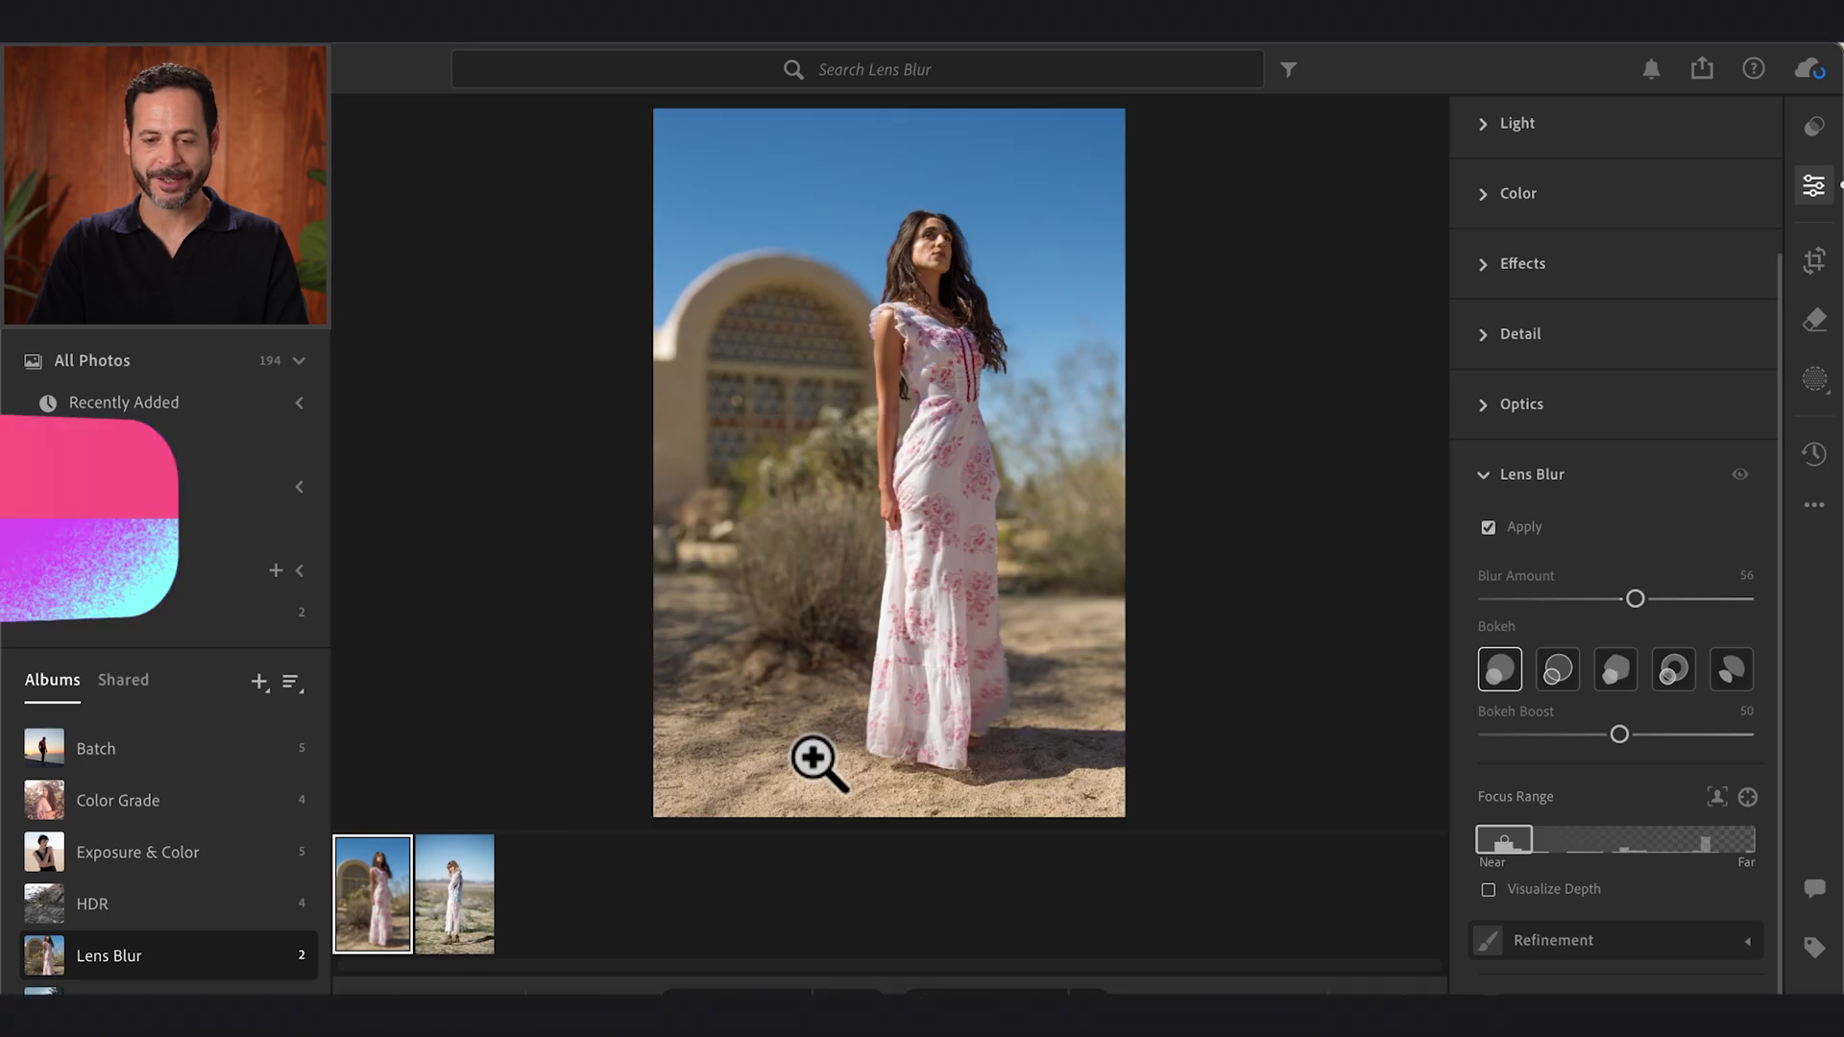